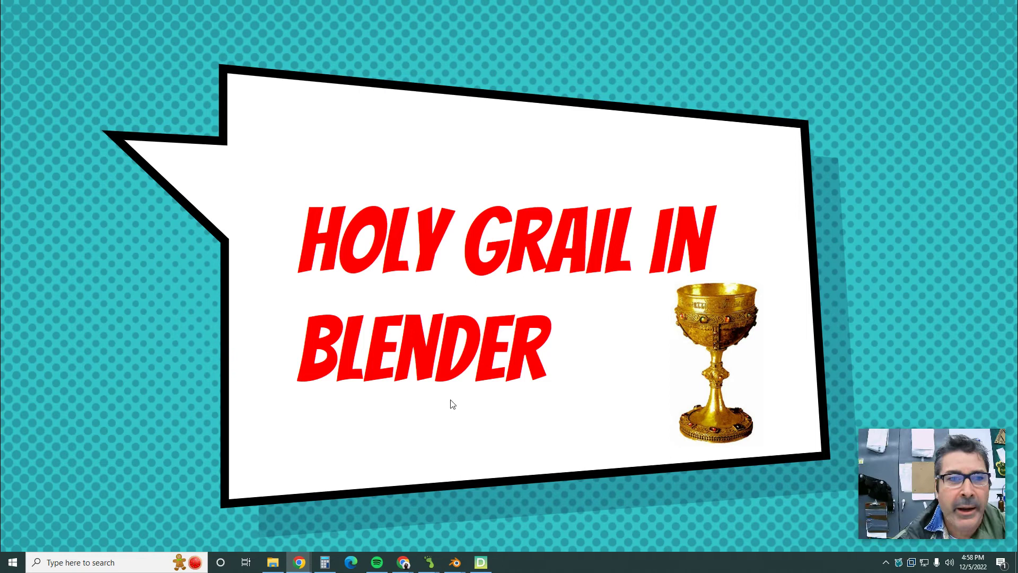
Advance the deck to the 'Sculpt one node at a time' slide, then bring up the HolyGrail2.blend window
click(418, 377)
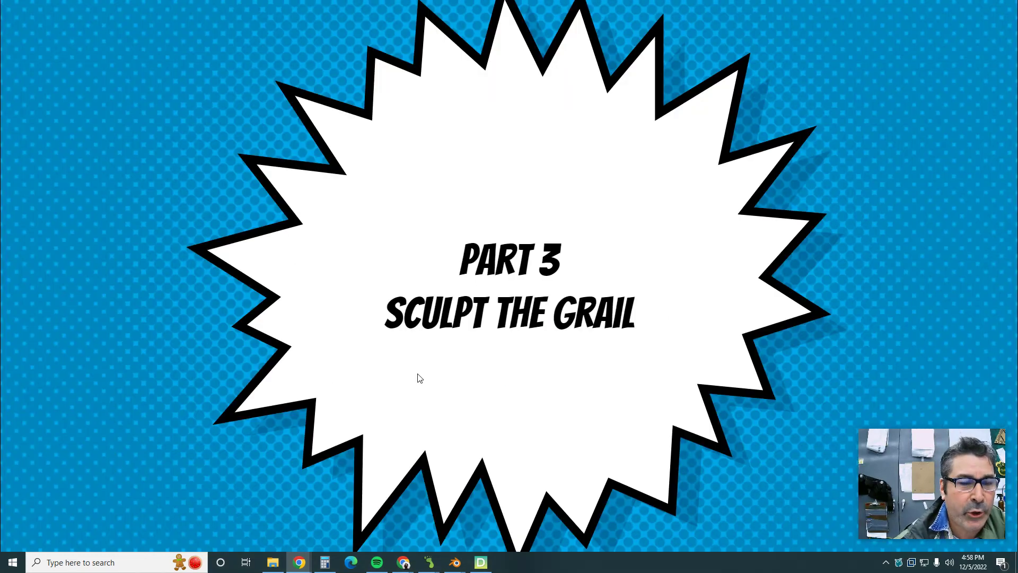
click(419, 377)
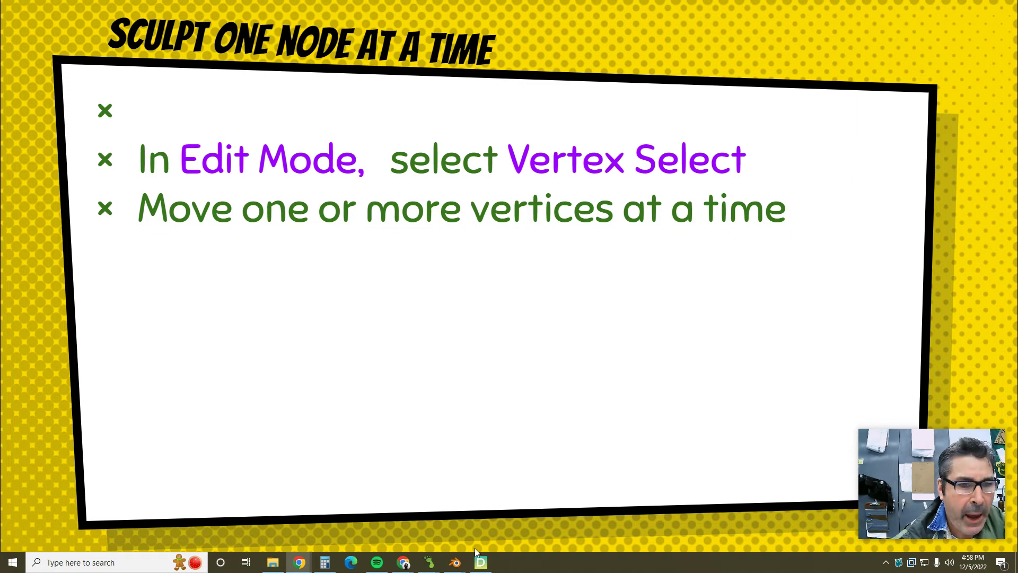
mouse_move(456, 569)
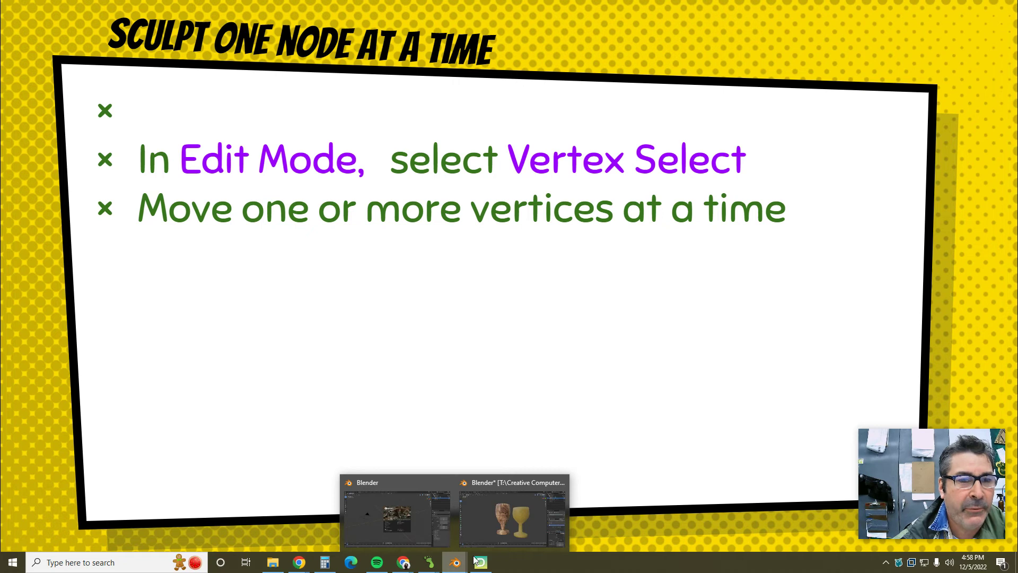
click(497, 525)
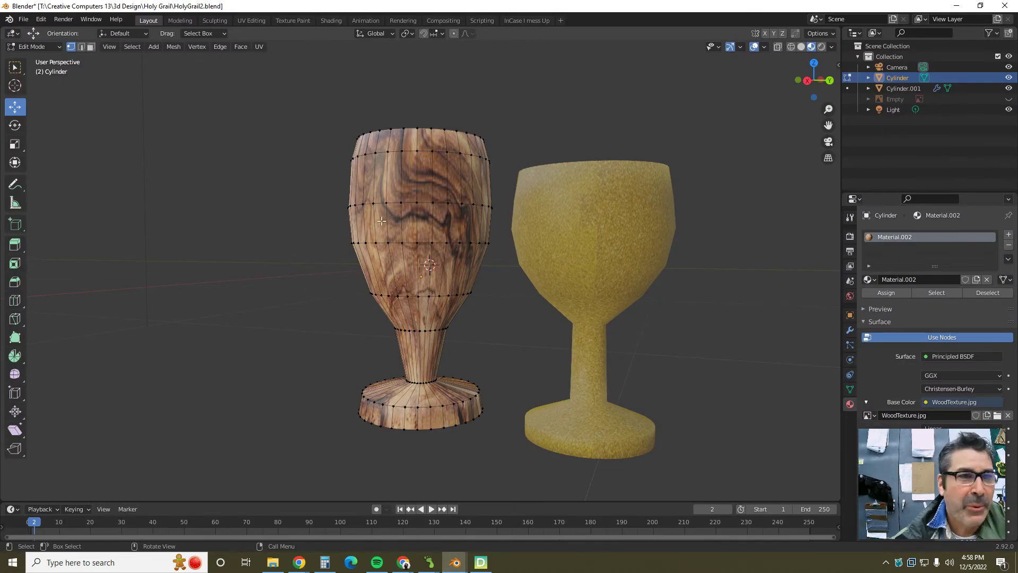
In Object Mode, copy and paste the wooden goblet and move the copy 1.1 m along Y
click(54, 49)
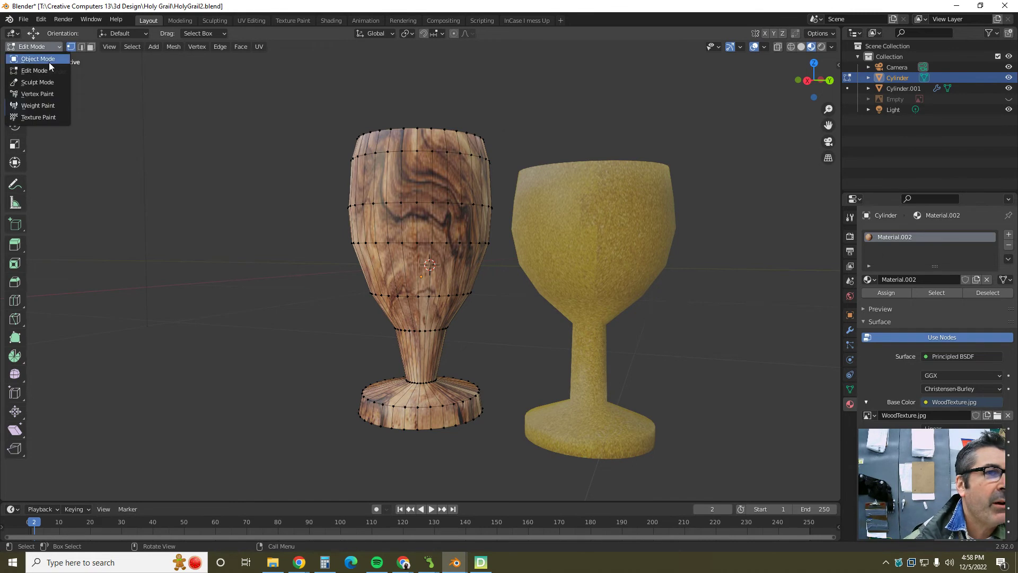
click(49, 62)
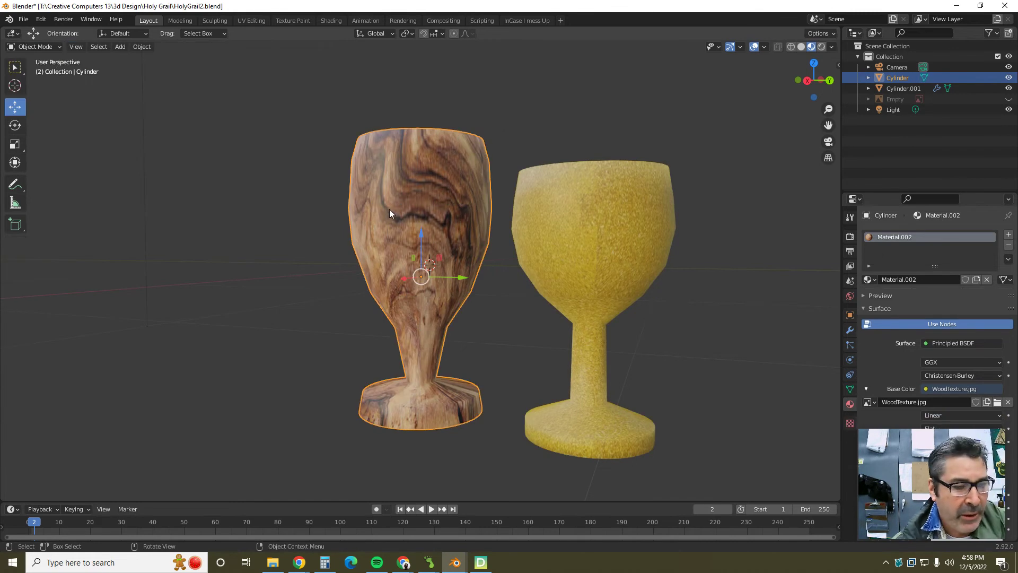
key(ctrl+c)
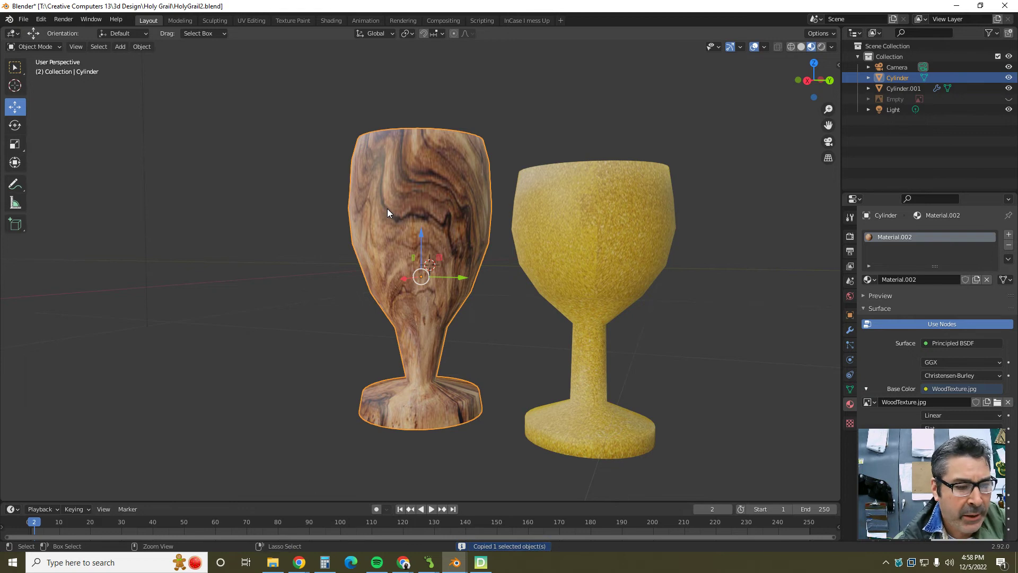
key(ctrl+v)
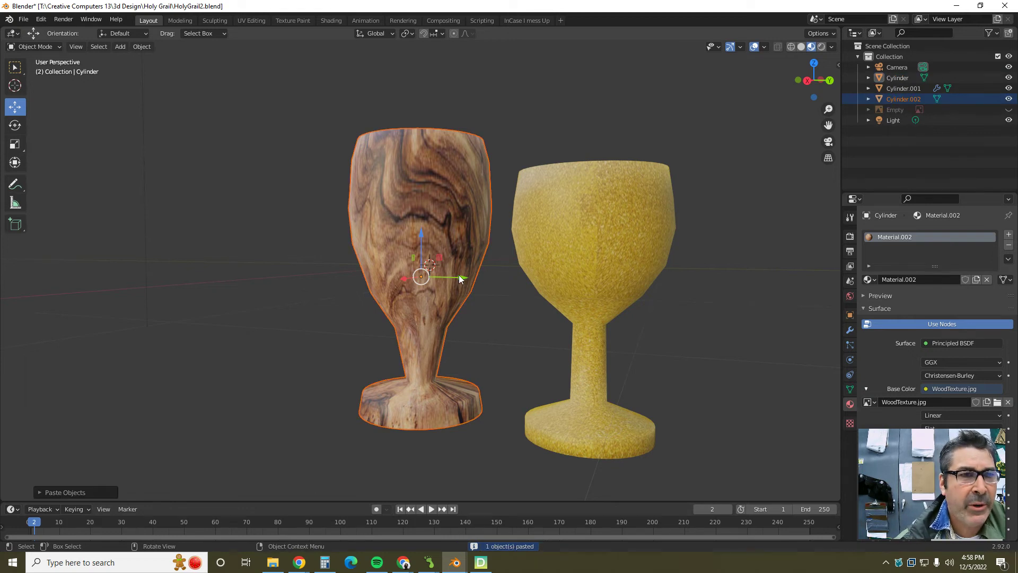
drag(462, 281, 289, 263)
middle_drag(341, 315, 508, 331)
scroll(514, 346, up, 3)
scroll(514, 345, down, 2)
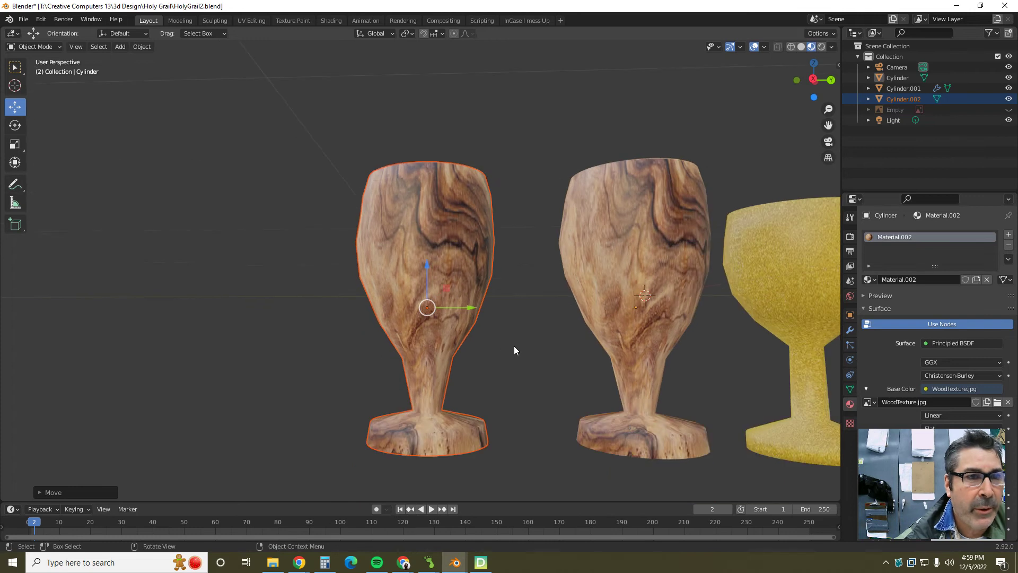
Switch the viewport to Solid shading and put the copied goblet into Edit Mode
click(800, 48)
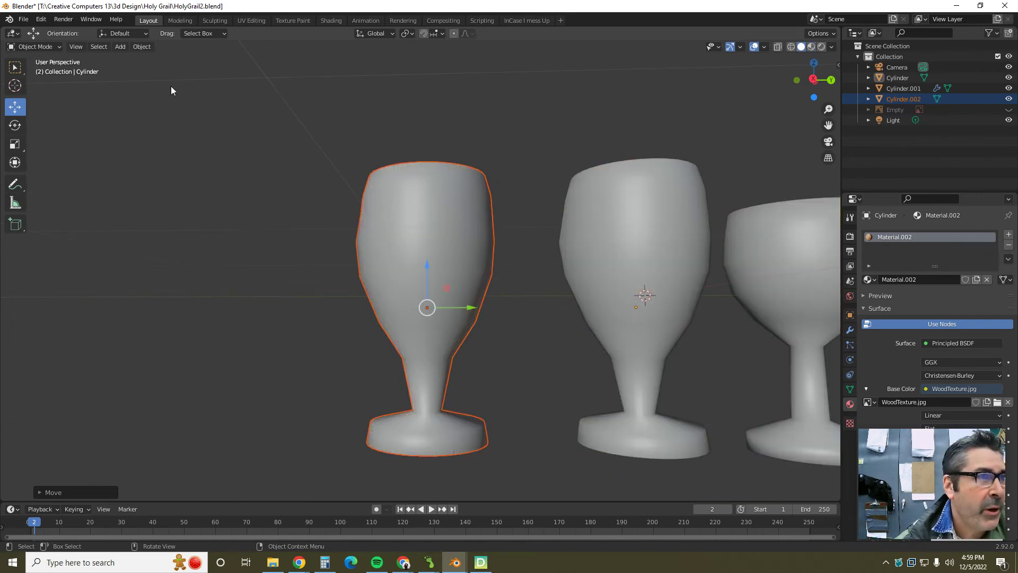
click(47, 47)
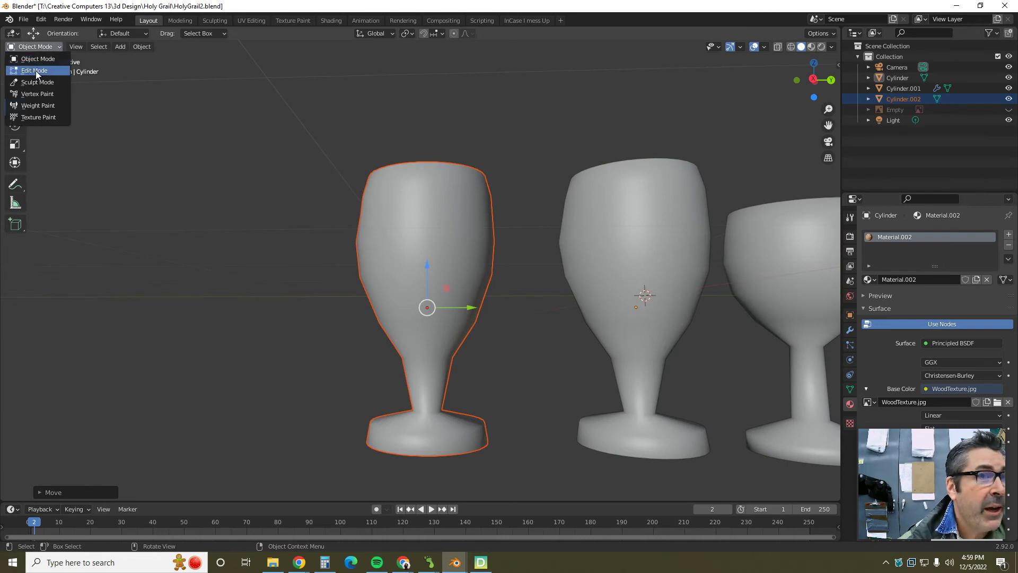
click(37, 70)
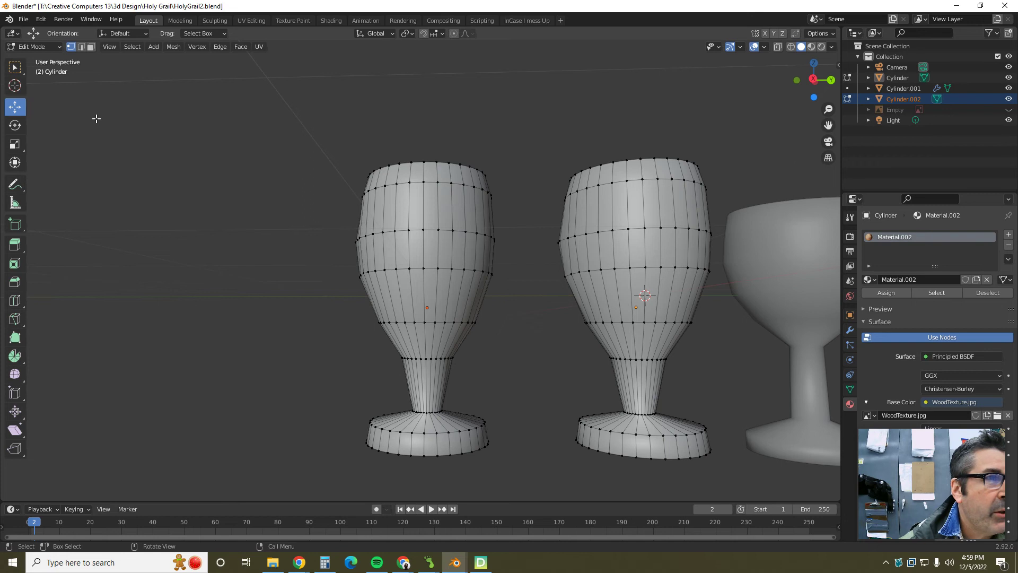
Box-select a band of faces around the left goblet's cup, then switch to edge select mode
click(91, 47)
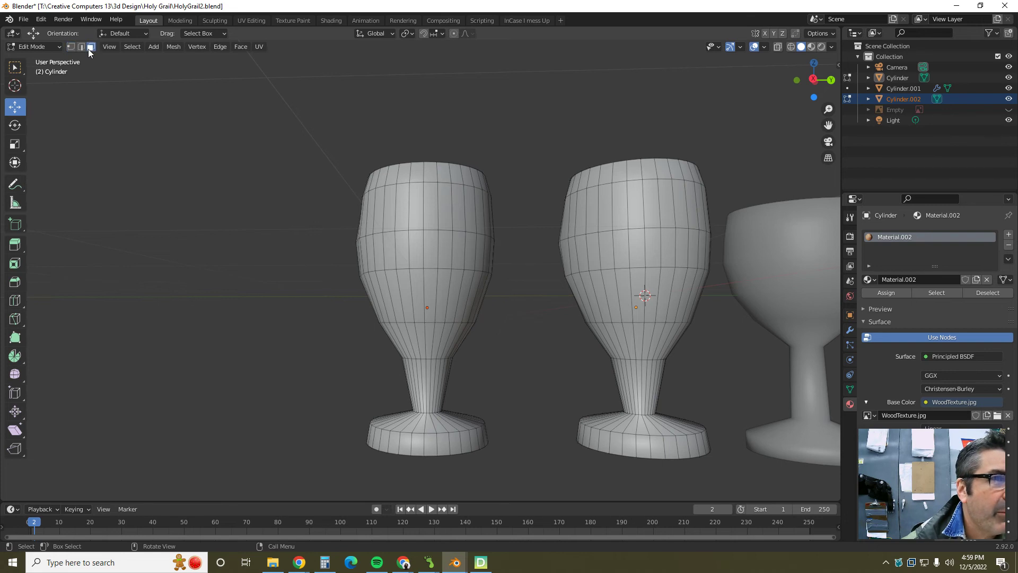
click(381, 203)
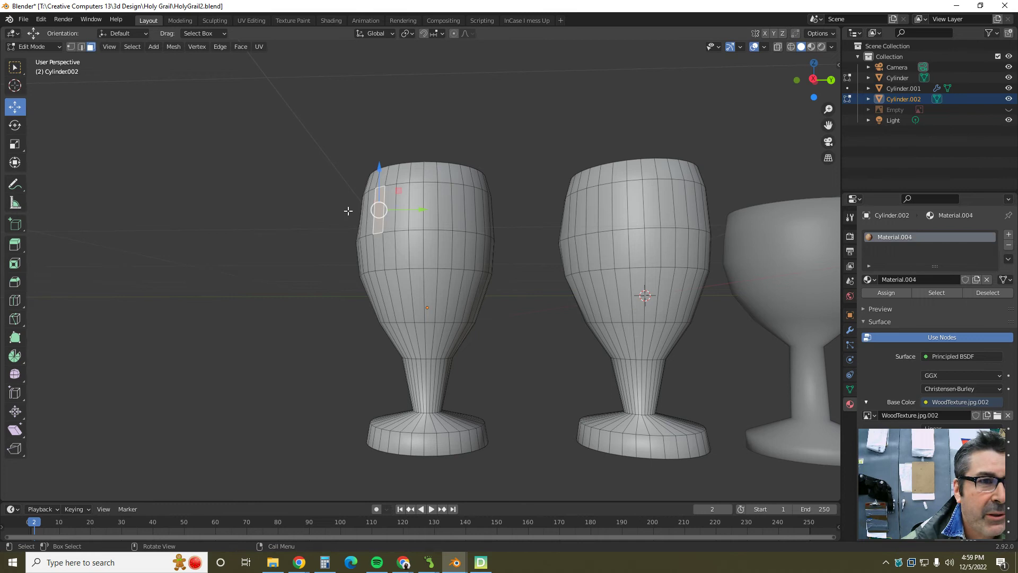
shift+drag(332, 217, 533, 251)
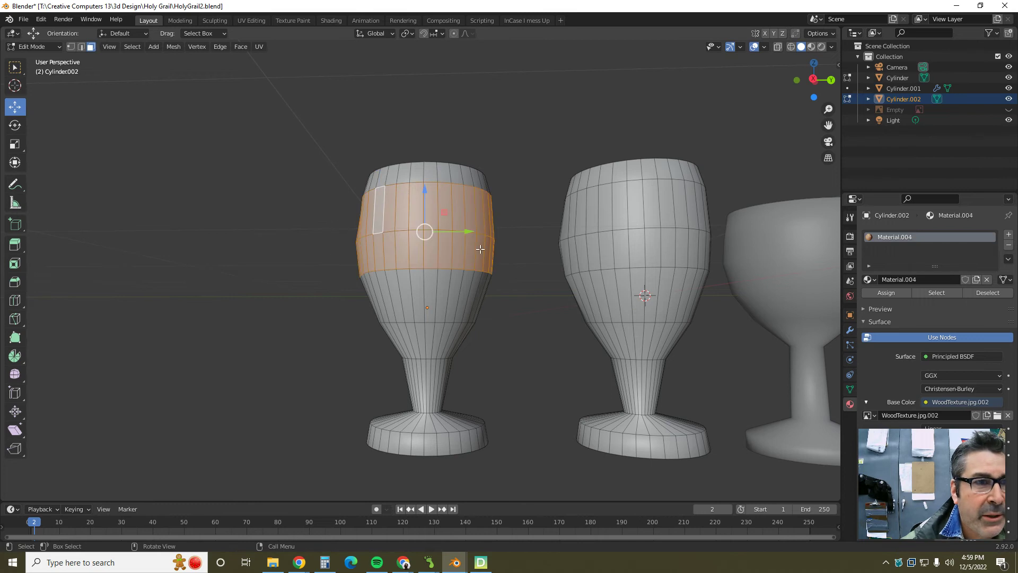
click(80, 47)
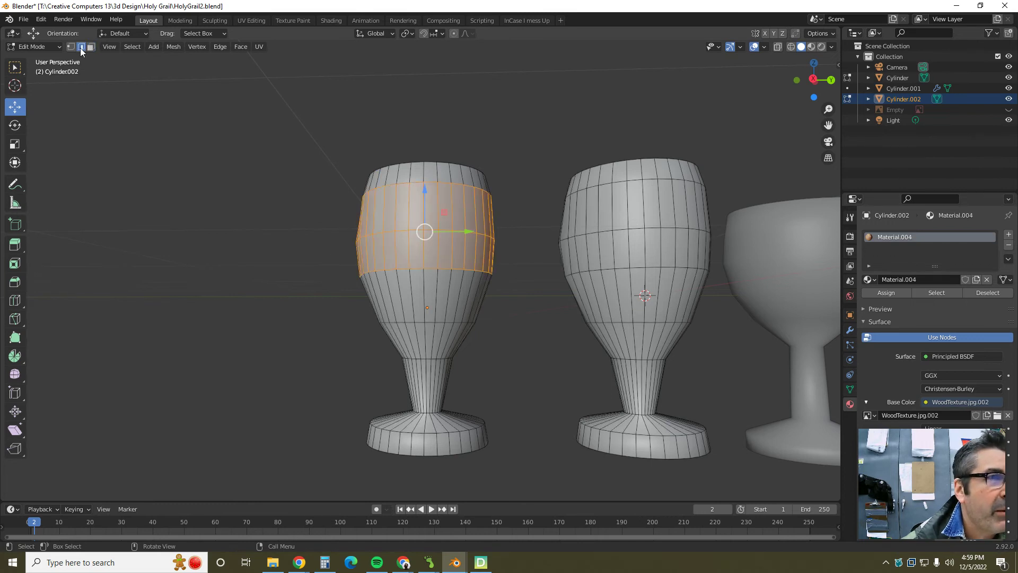
click(91, 71)
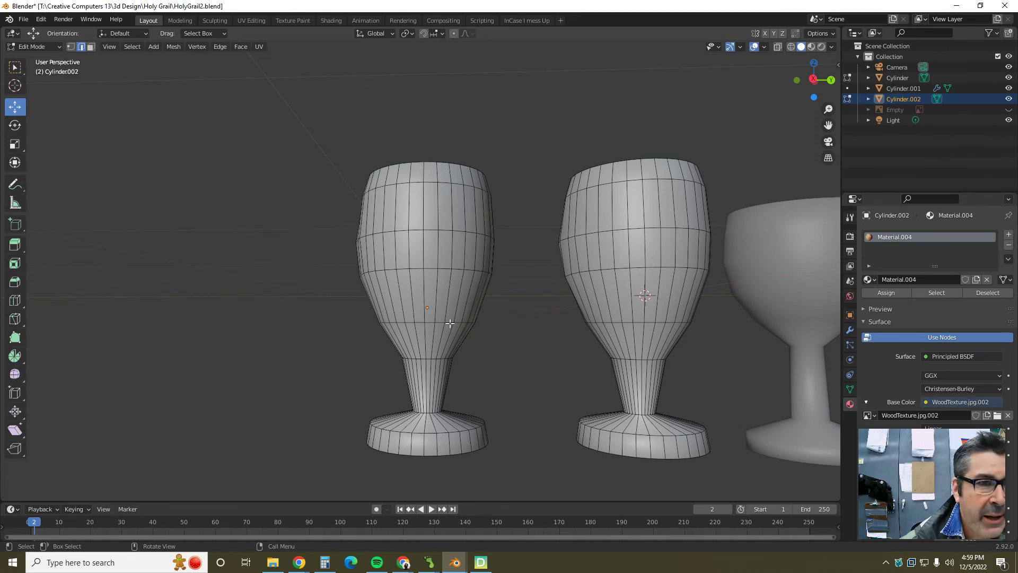
click(814, 80)
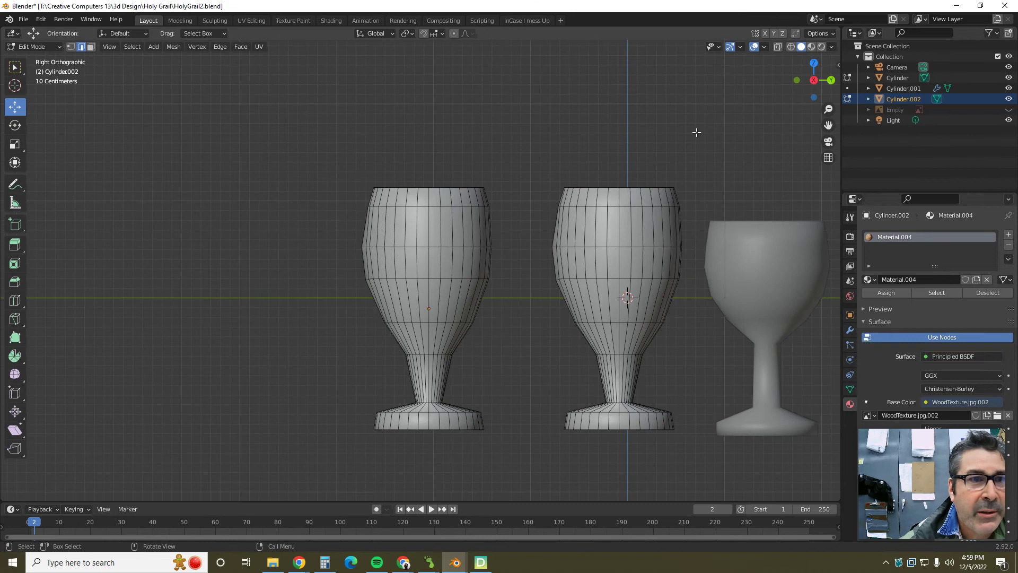
In vertex select mode, pick four vertices along the side of the left goblet's bowl
drag(352, 237, 495, 255)
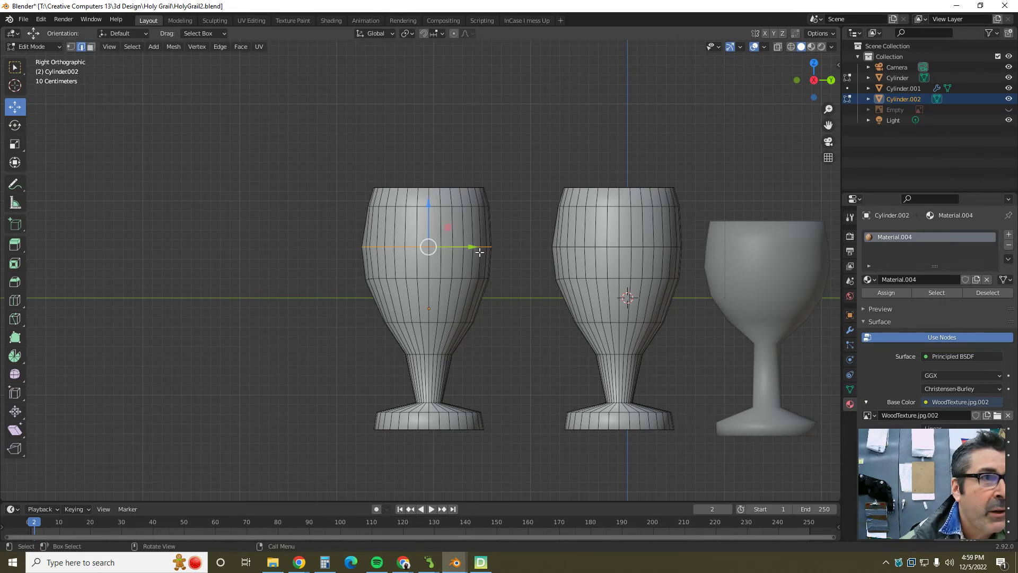
click(71, 46)
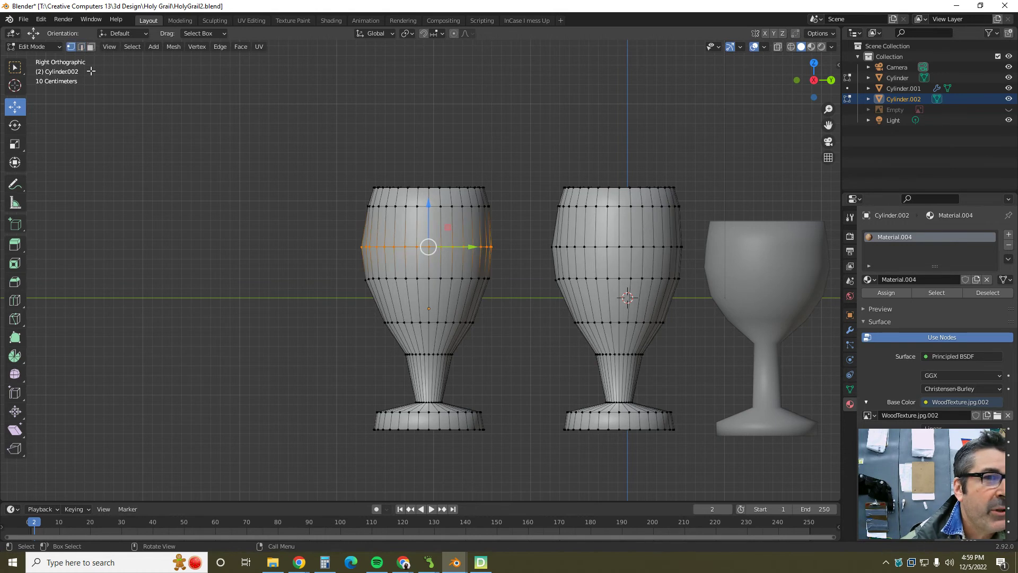
click(317, 249)
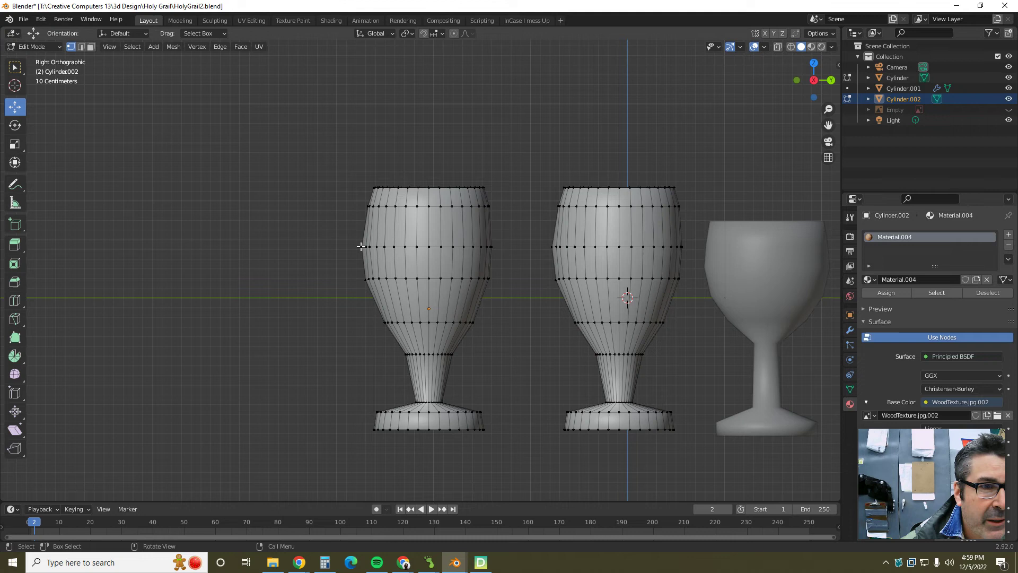
middle_drag(348, 260, 426, 241)
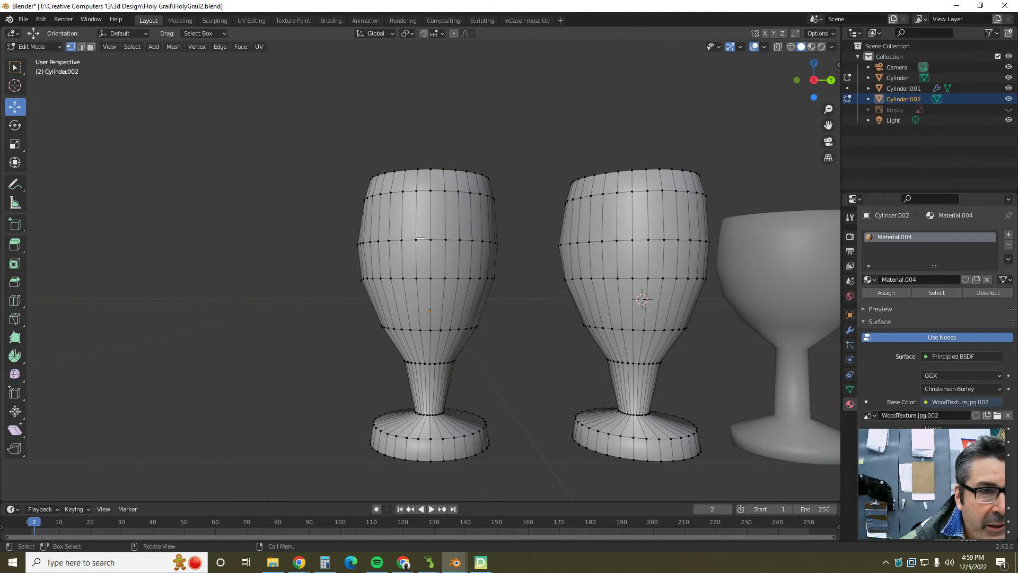
click(414, 240)
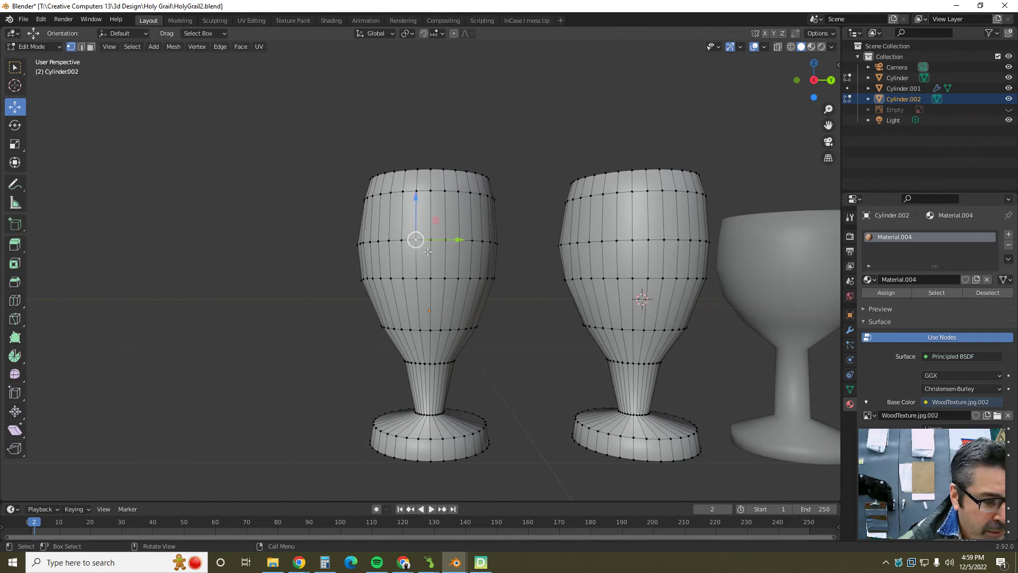
shift+click(416, 278)
shift+click(431, 277)
shift+click(429, 239)
middle_drag(537, 350, 340, 285)
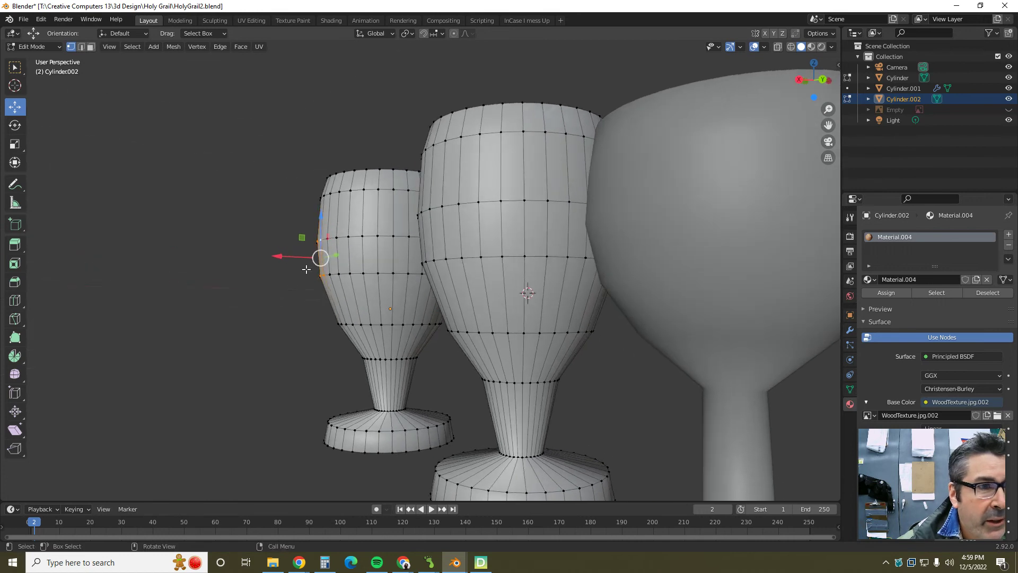
Push the selected bowl vertices left along X and switch to Material Preview shading
mouse_move(278, 257)
mouse_down()
mouse_move(262, 258)
mouse_move(276, 266)
mouse_up()
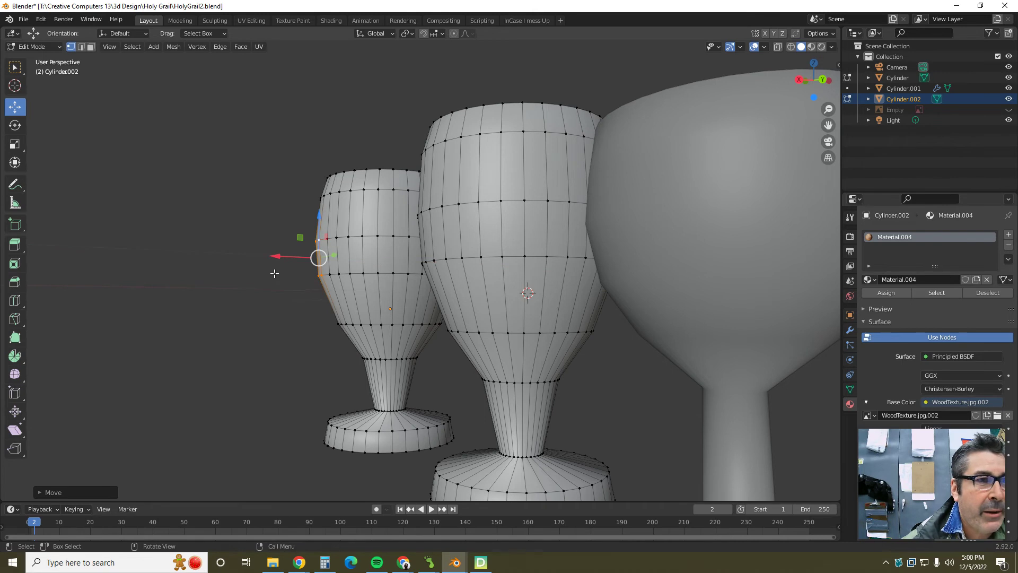
drag(275, 257, 264, 269)
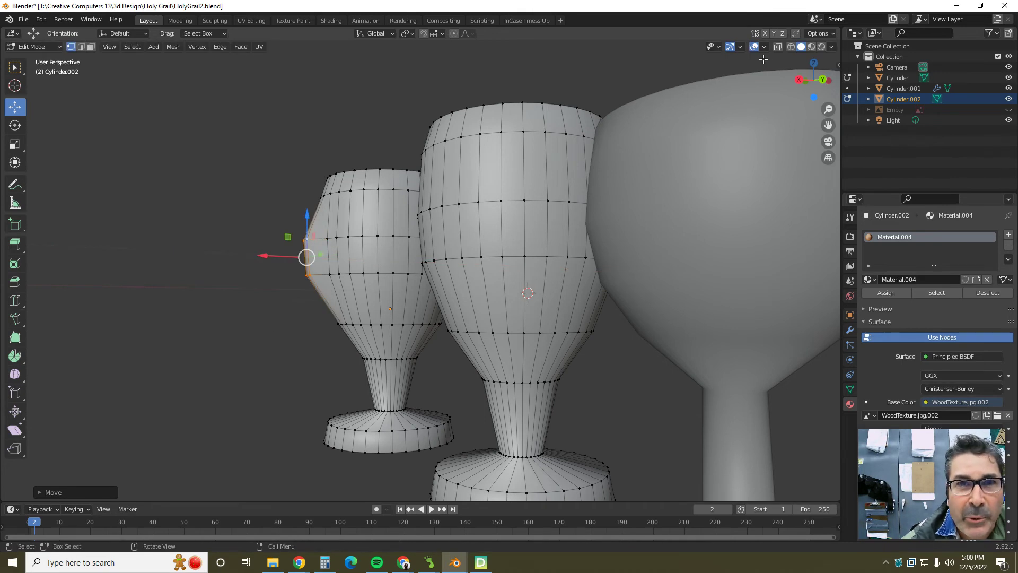
click(791, 49)
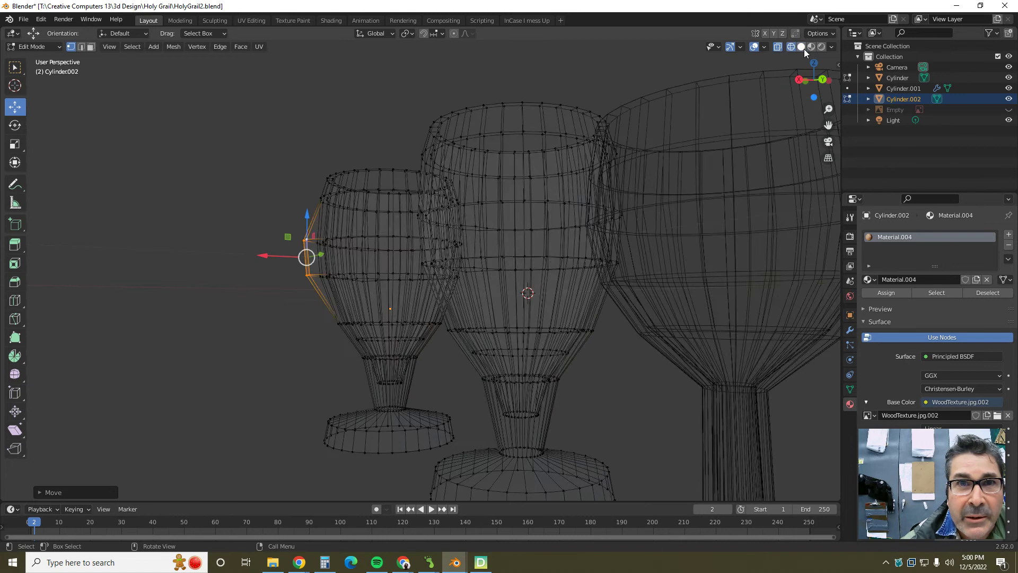
click(802, 48)
click(811, 47)
Grab the selected vertex column with G and move it to bulge the wooden cup's side
middle_drag(211, 345, 243, 346)
key(g)
click(258, 341)
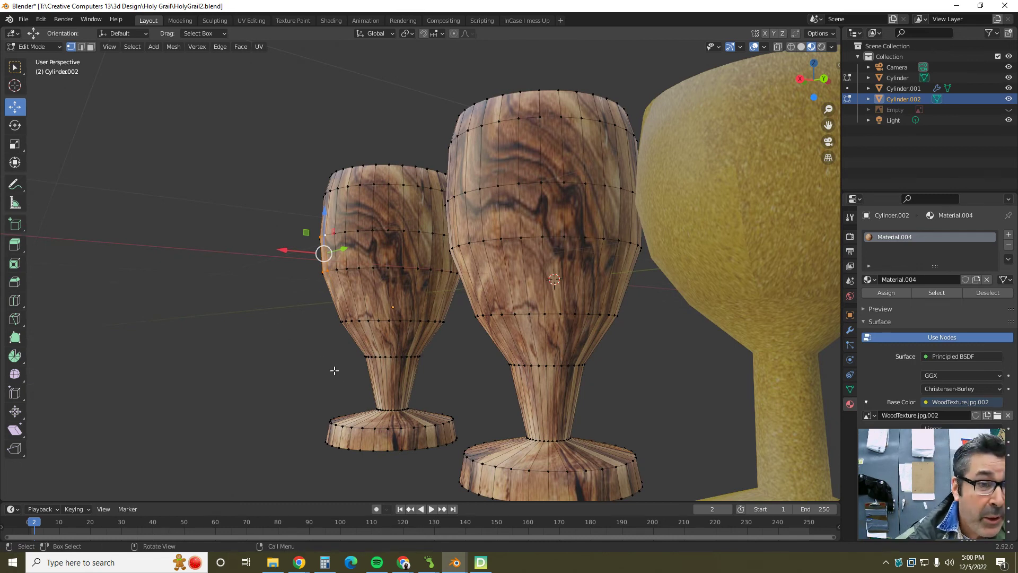
mouse_move(406, 561)
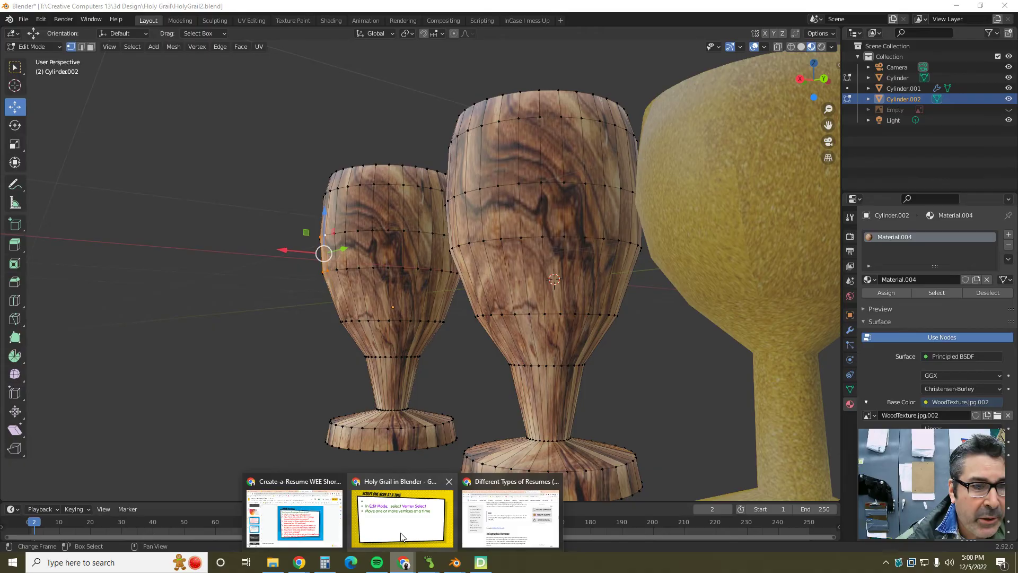
click(411, 510)
key(Left)
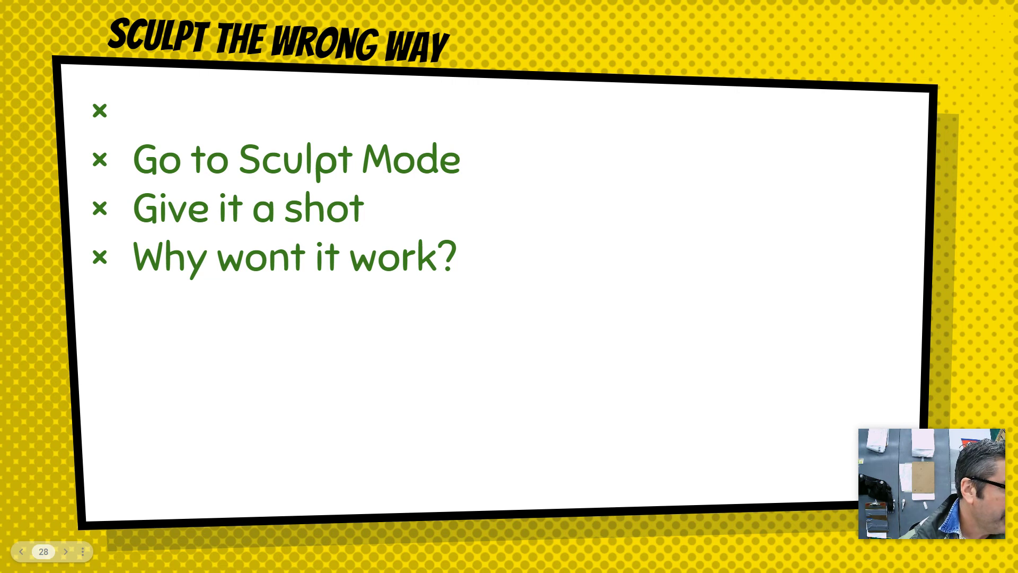
key(alt+Tab)
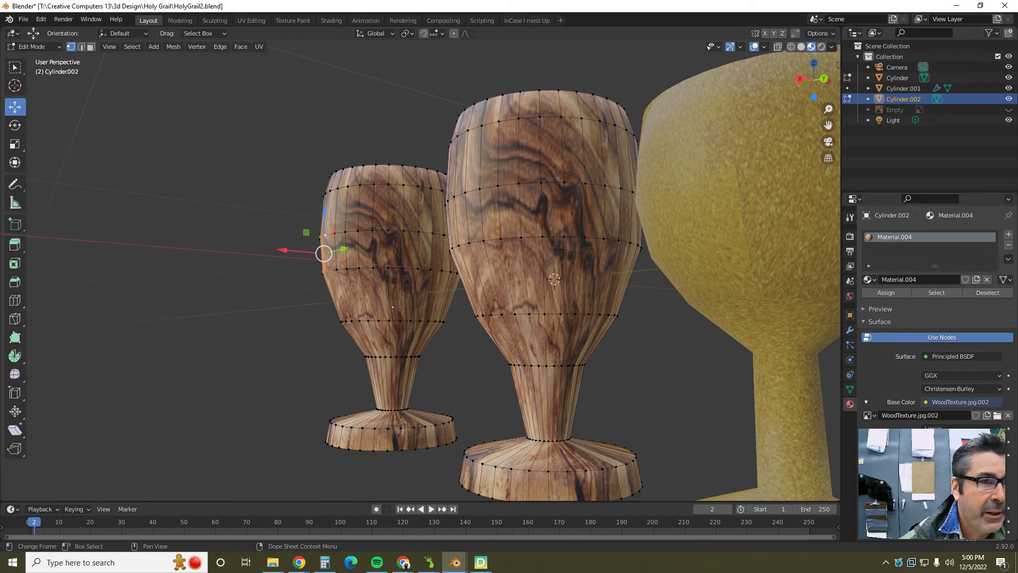
Return the goblet to Object Mode and view it in Front, then Right Orthographic
click(49, 47)
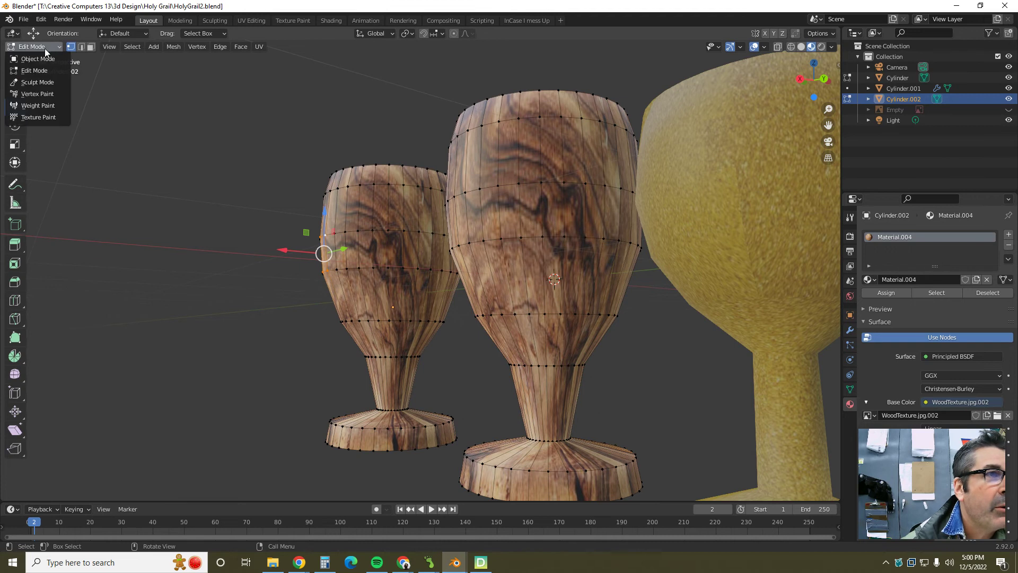
click(35, 59)
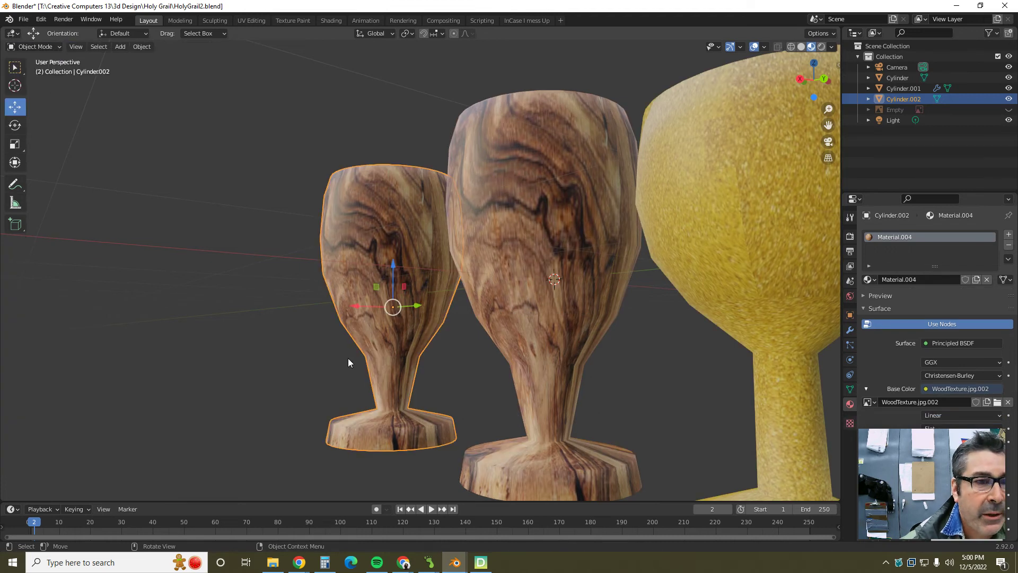
click(800, 79)
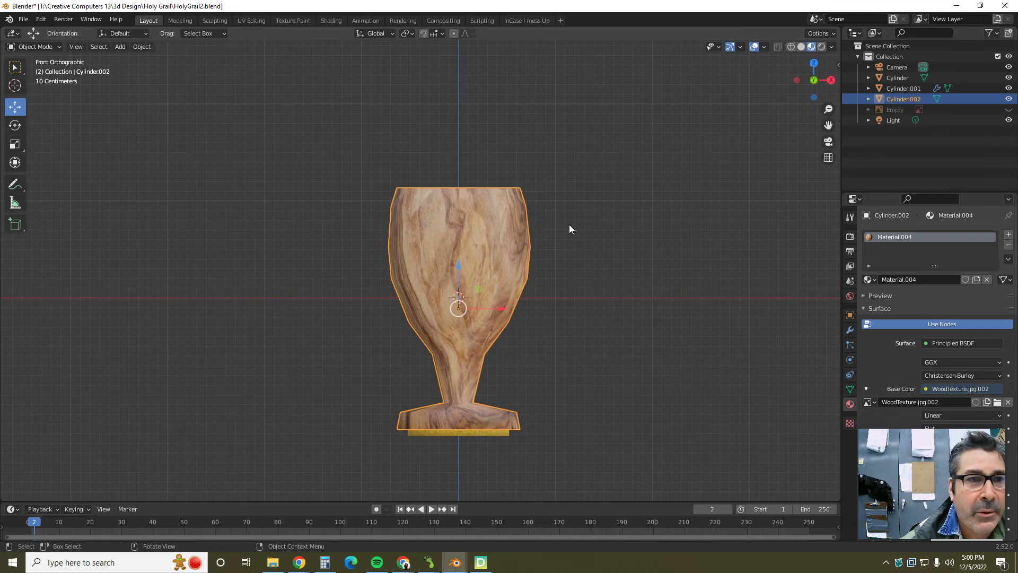
click(831, 80)
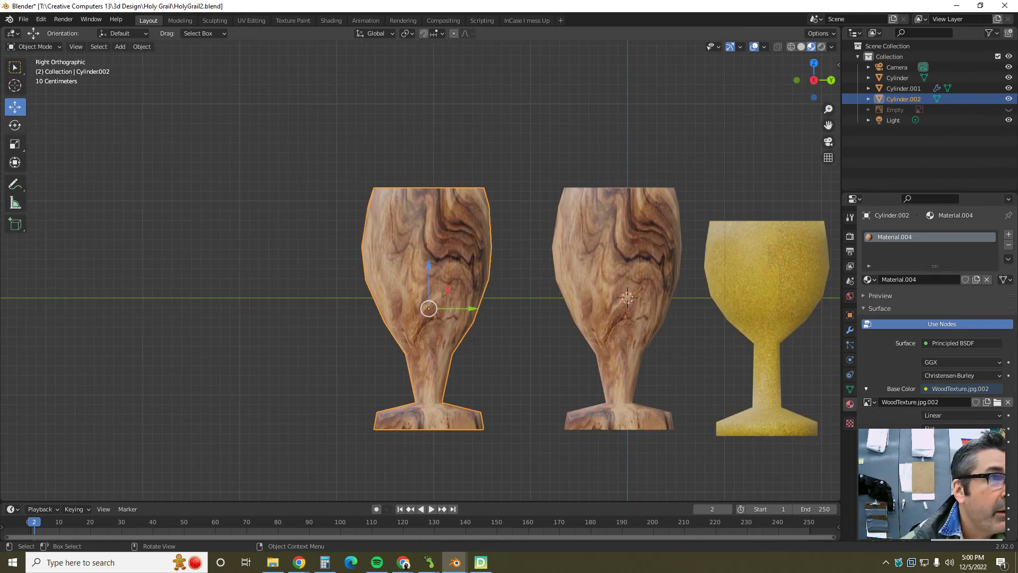
click(50, 46)
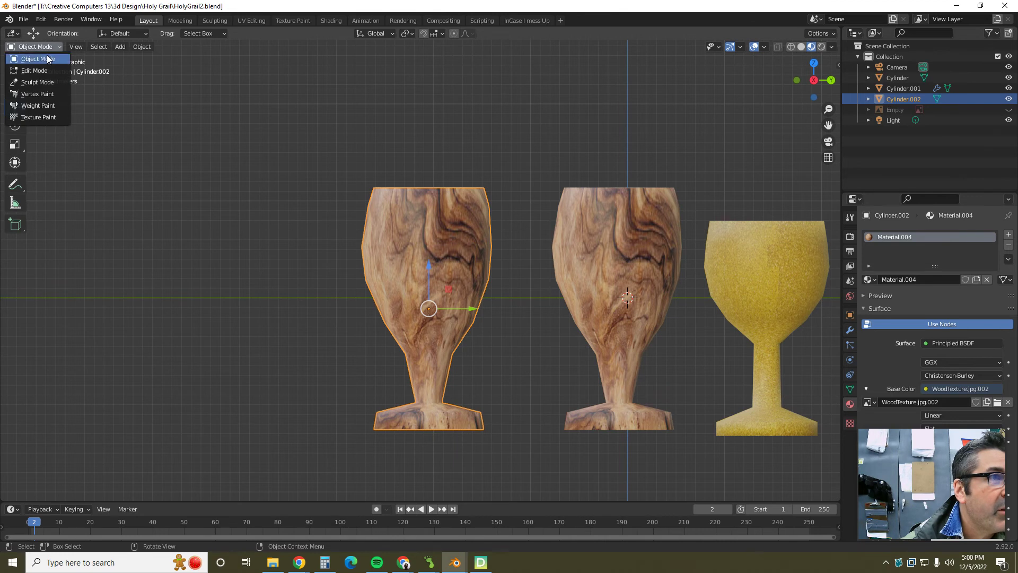
Enter Sculpt Mode, paint an Inflate stroke on the left goblet's upper edge, and show Solid shading
click(38, 81)
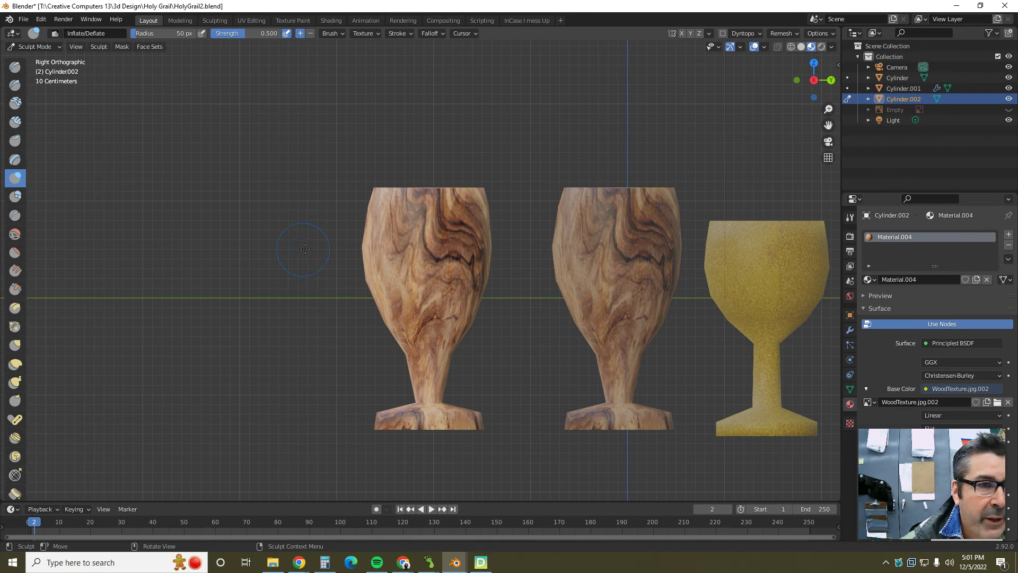
drag(360, 248, 368, 240)
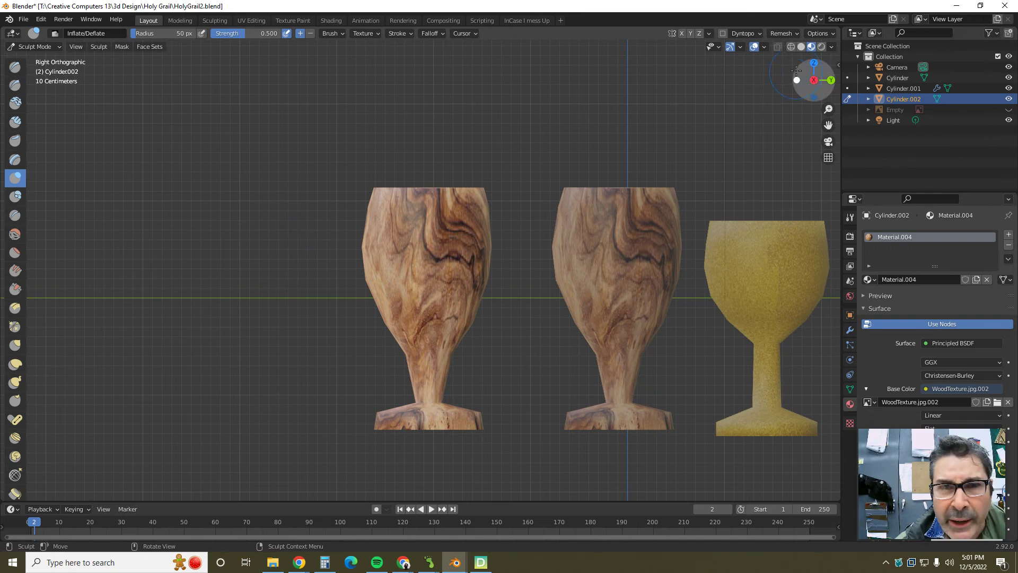
click(802, 46)
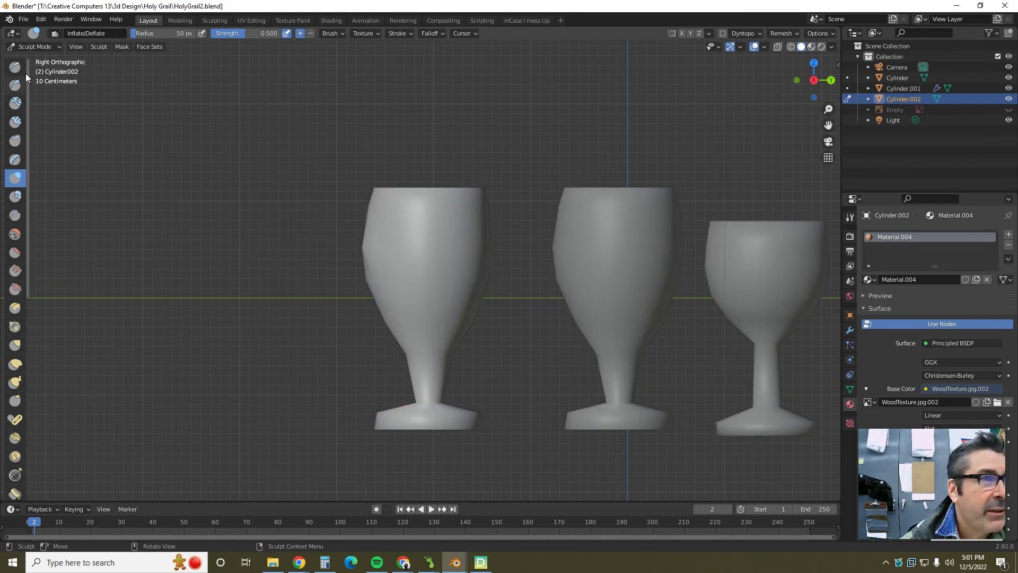
Switch the left goblet from Sculpt Mode to Object Mode, then into Edit Mode
click(43, 46)
click(39, 59)
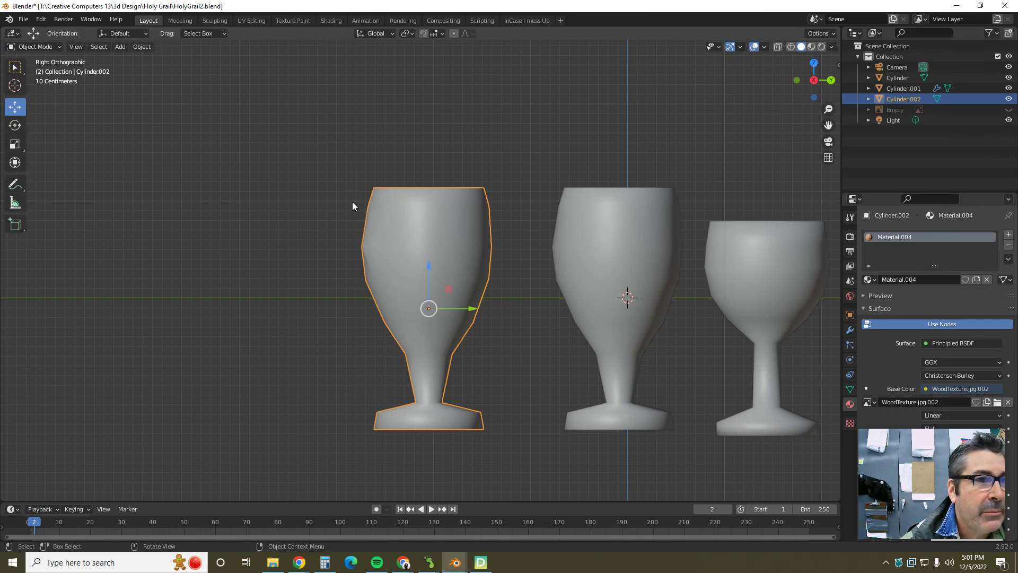
click(56, 48)
click(49, 72)
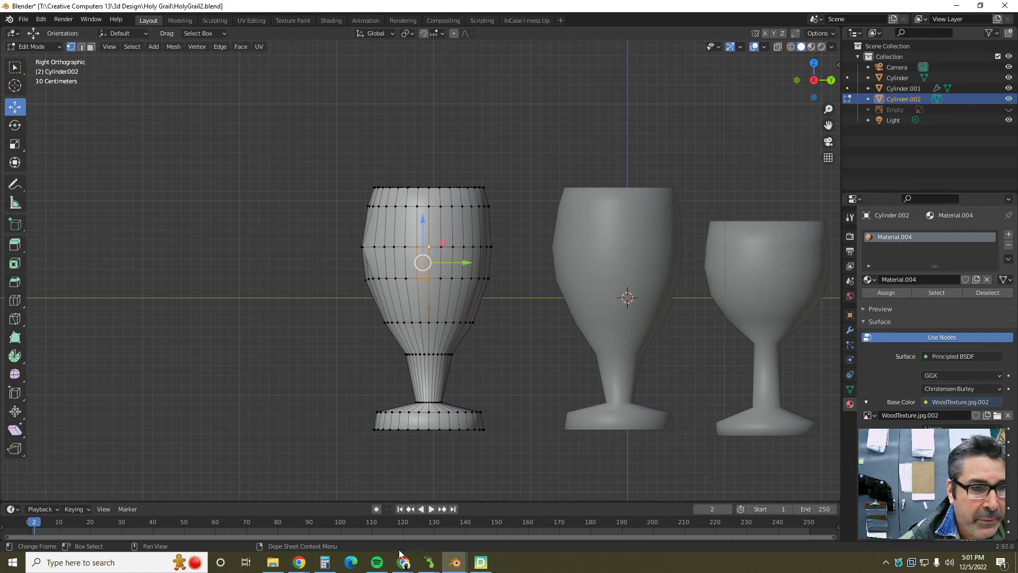
Bring up the slides and advance to the 'Sculpt the Wright way' slide
mouse_move(404, 562)
click(419, 521)
click(423, 414)
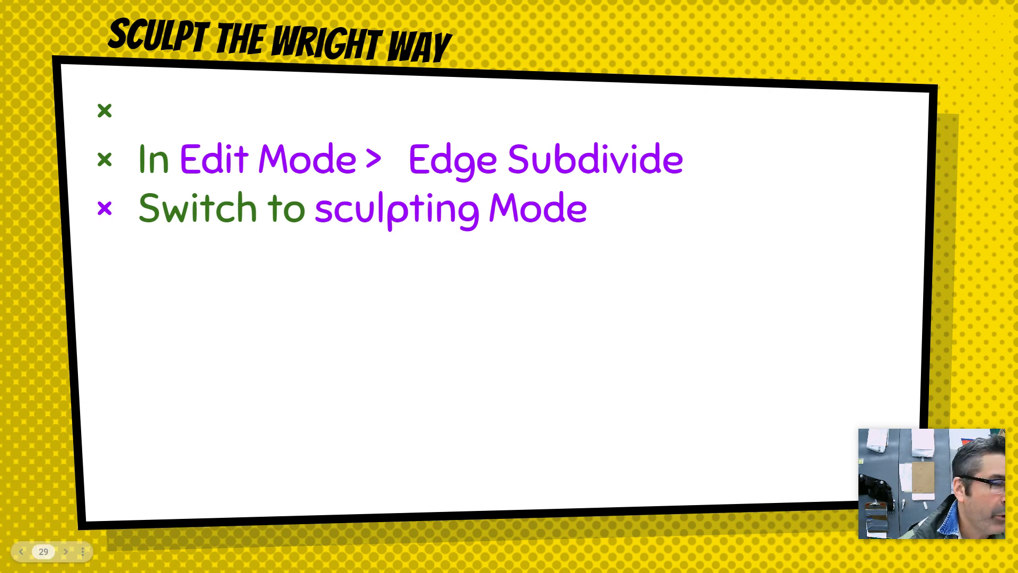
After reading the 'Sculpt the Wright way' slide, switch back to Blender with Alt+Tab
key(alt+Tab)
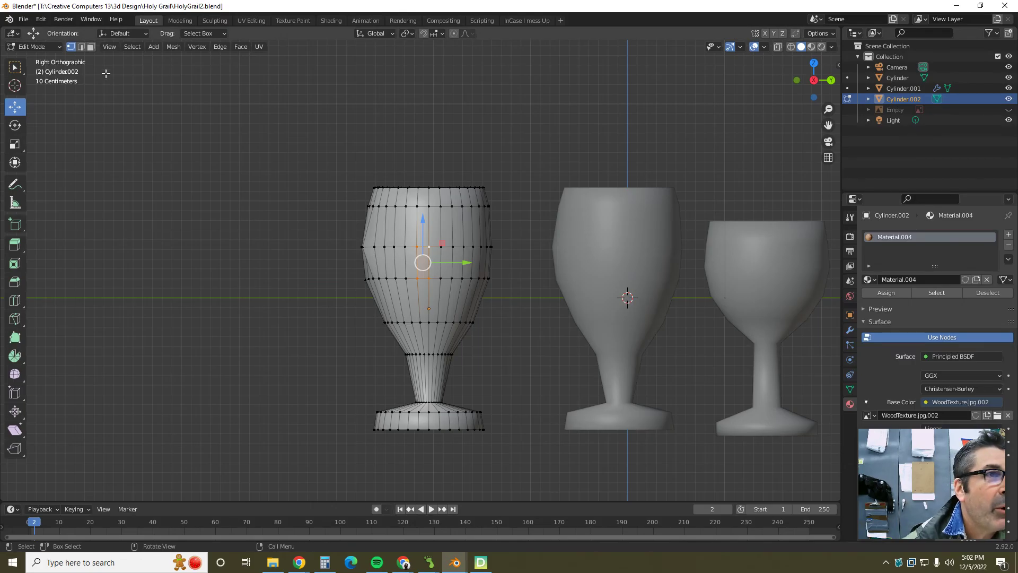
click(225, 52)
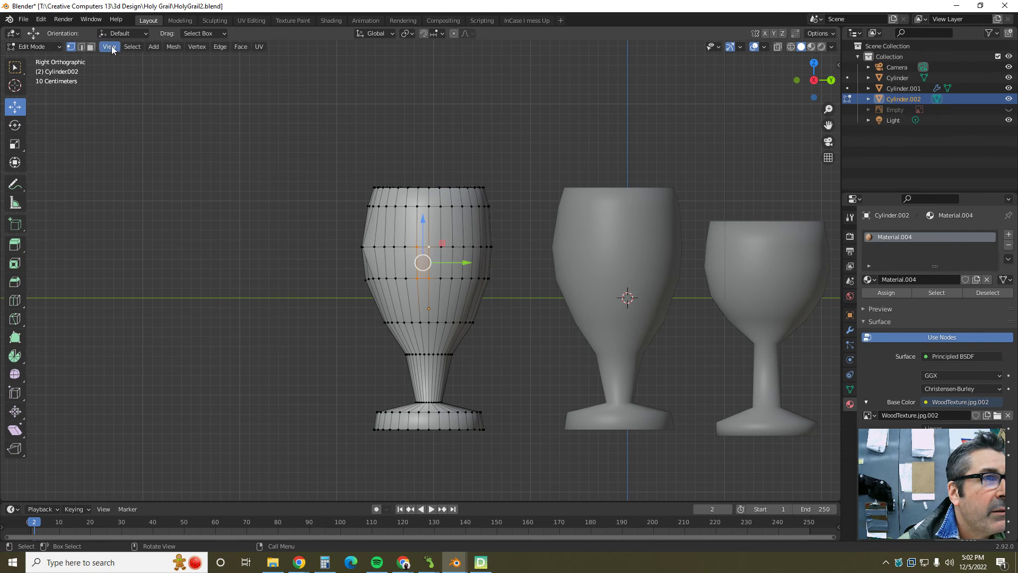
click(51, 47)
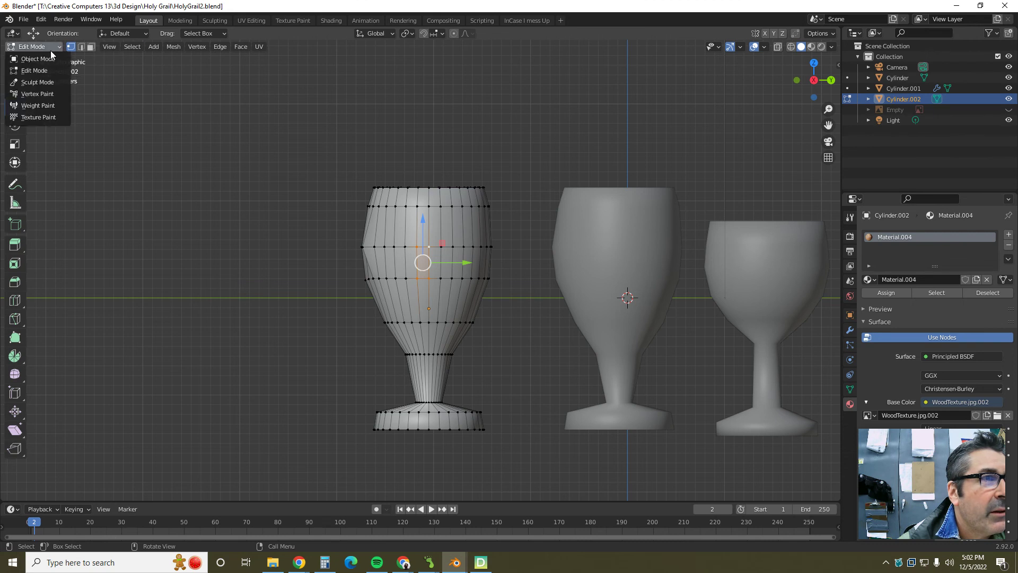
Cycle the left goblet through Object Mode and back into Edit Mode
click(47, 59)
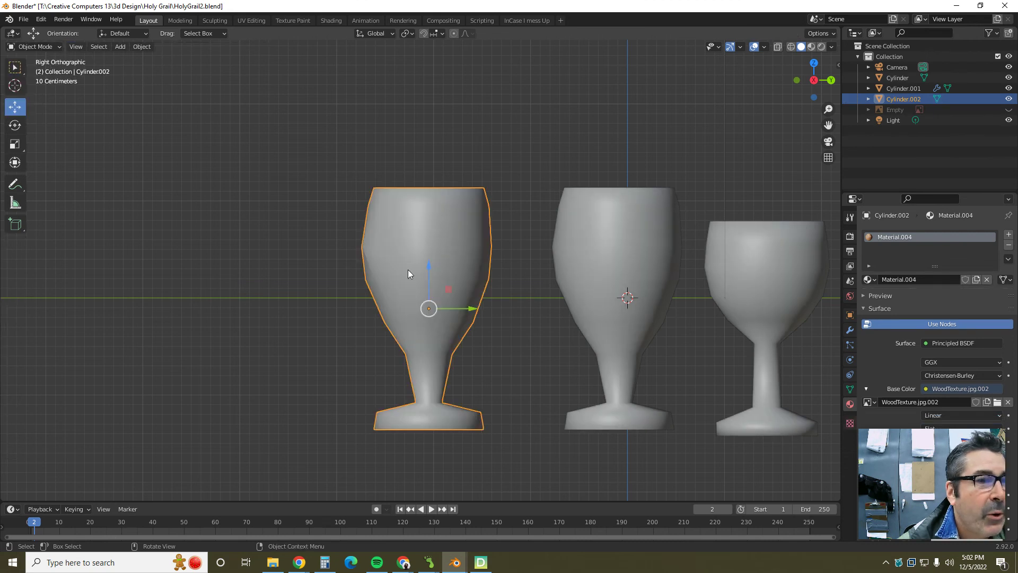
click(50, 47)
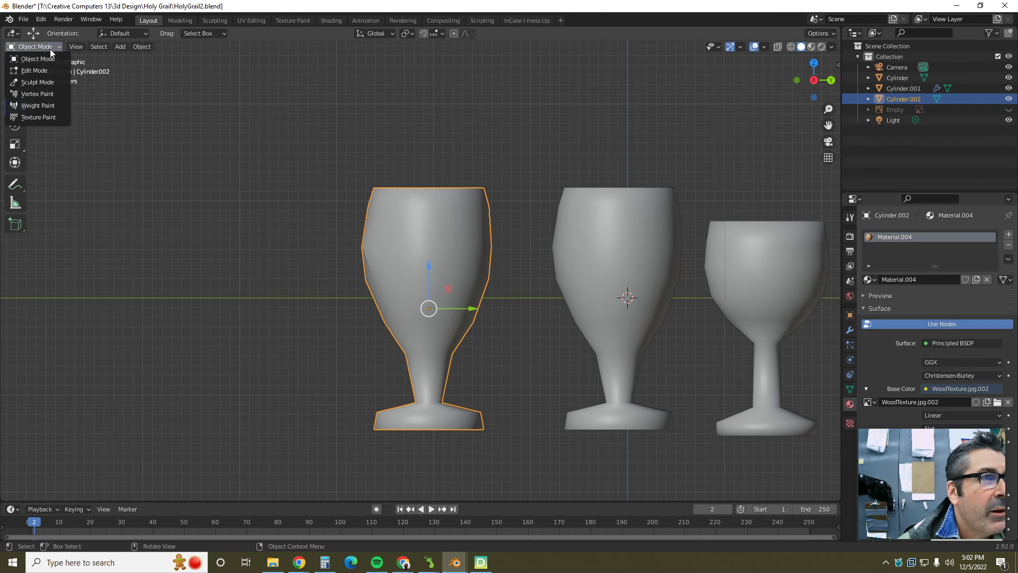
click(45, 72)
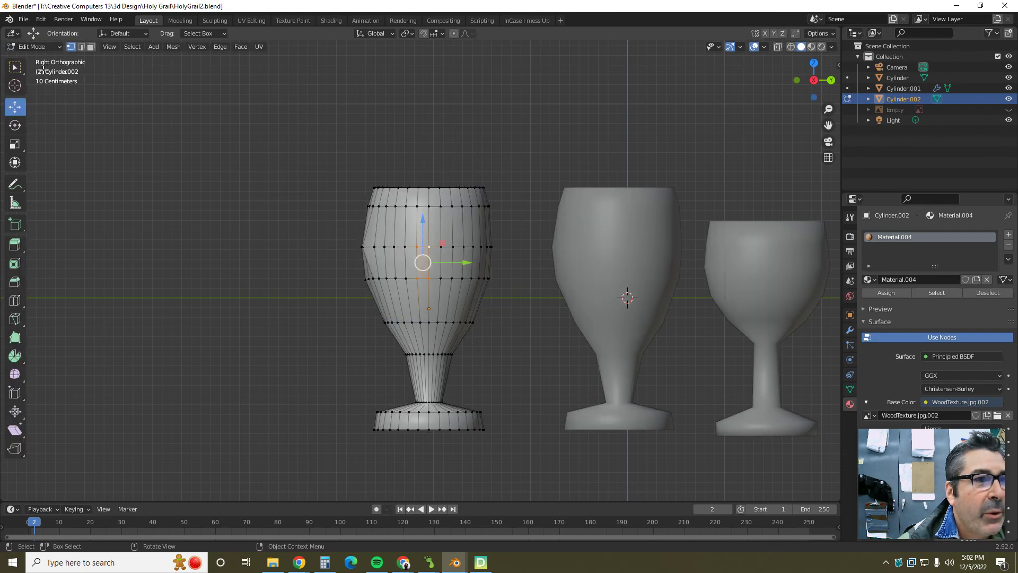
Box-select the left goblet, then use Select > All to select every vertex
click(297, 196)
drag(288, 143, 512, 454)
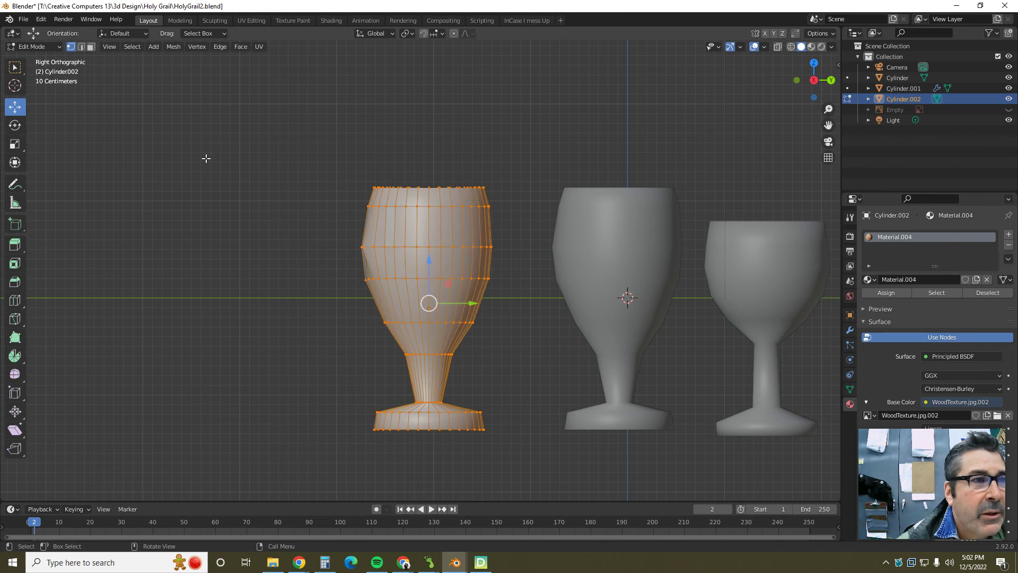
click(132, 47)
click(137, 59)
mouse_move(326, 325)
middle_down()
mouse_move(245, 334)
mouse_move(322, 334)
mouse_move(313, 325)
middle_up()
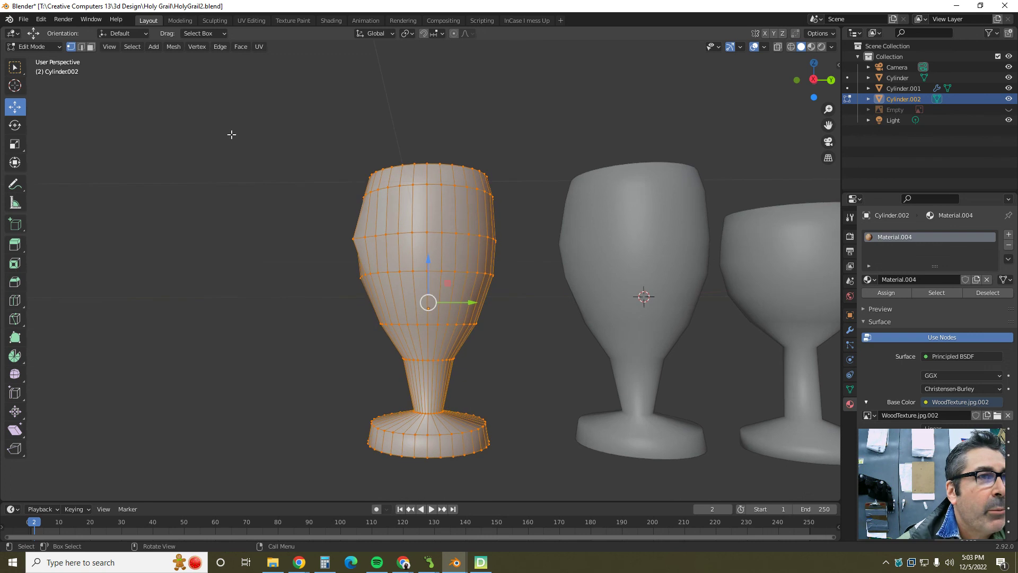
Subdivide the selected edges of Cylinder.002 using Edge > Subdivide
click(221, 47)
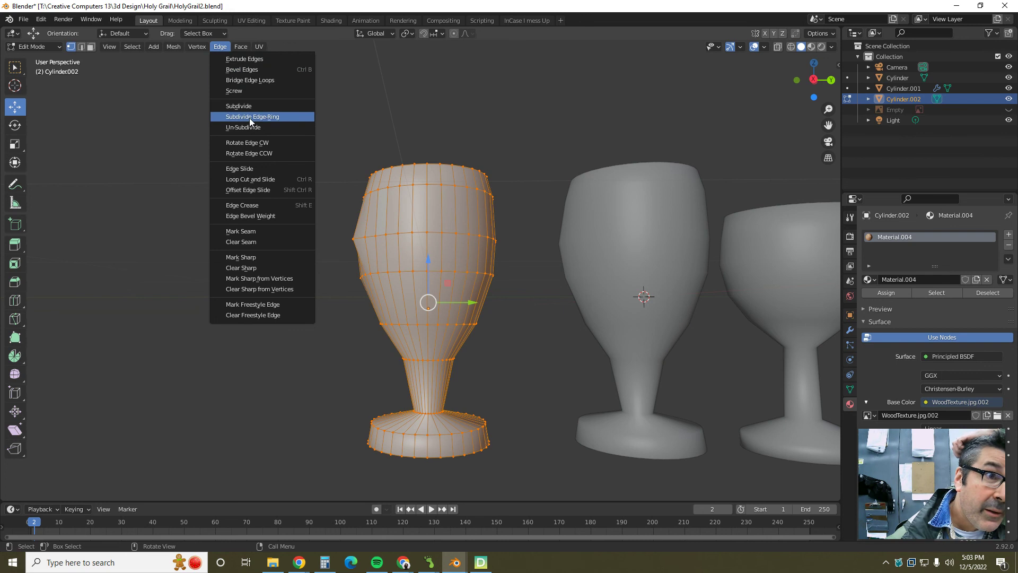
click(238, 107)
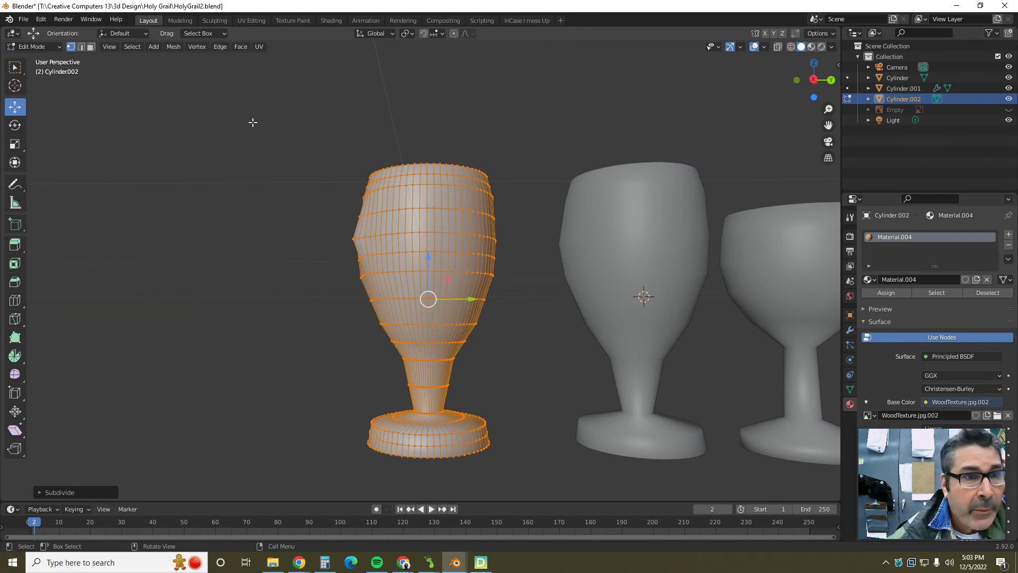
click(33, 47)
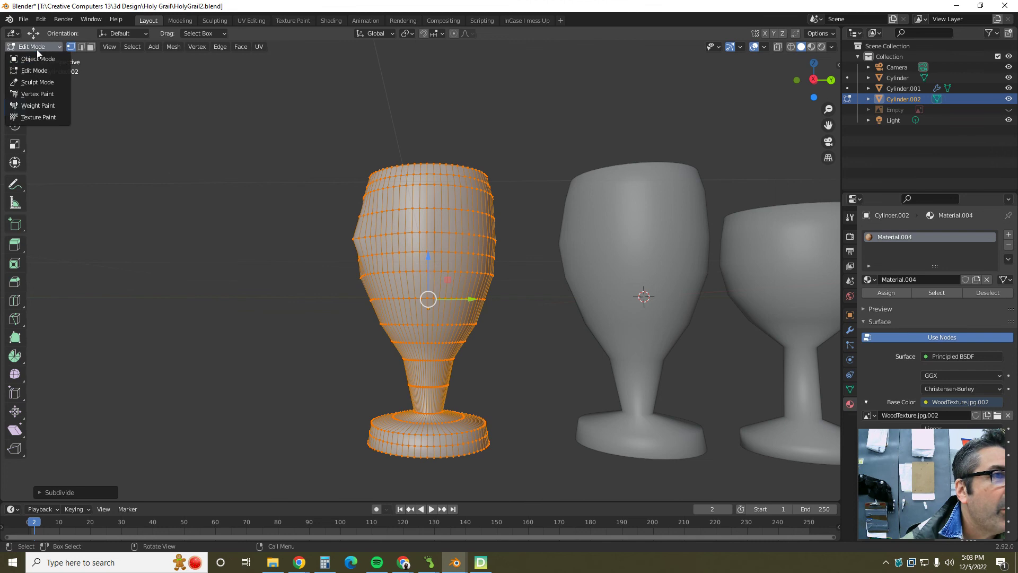
Toggle Cylinder.002 through Object and Edit Mode into Sculpt Mode, then use Wireframe shading
click(43, 84)
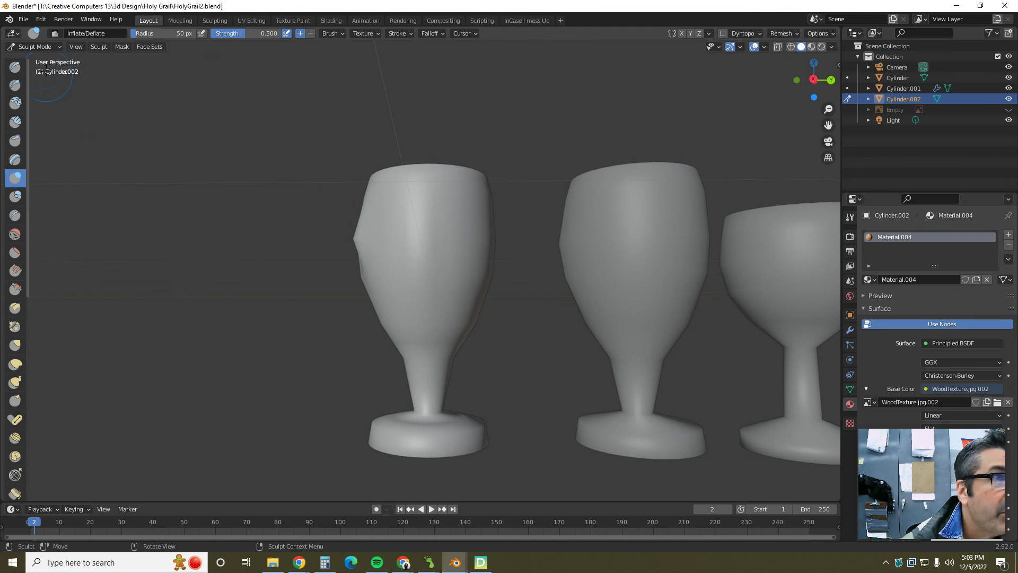
click(48, 47)
click(44, 59)
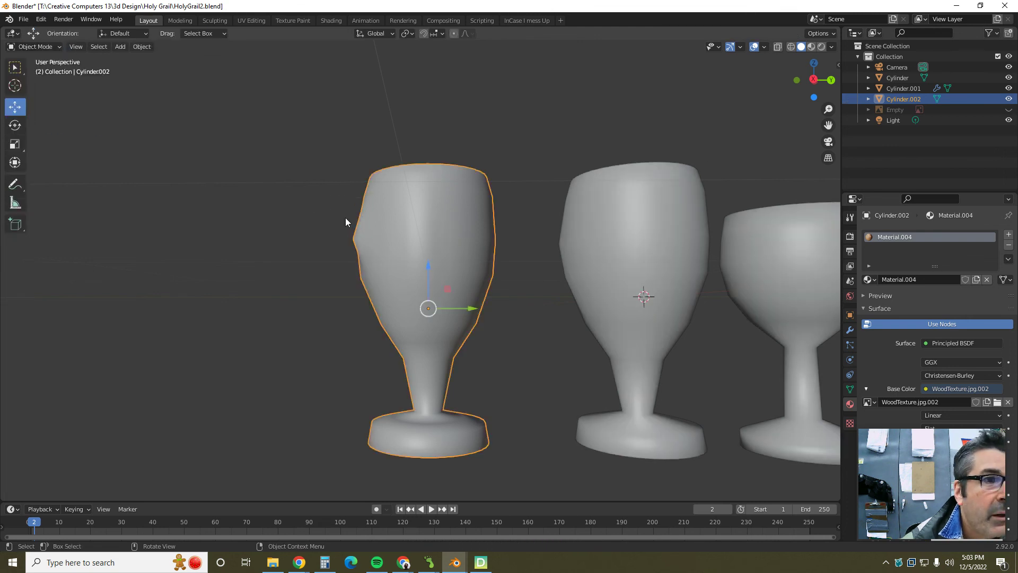
click(52, 47)
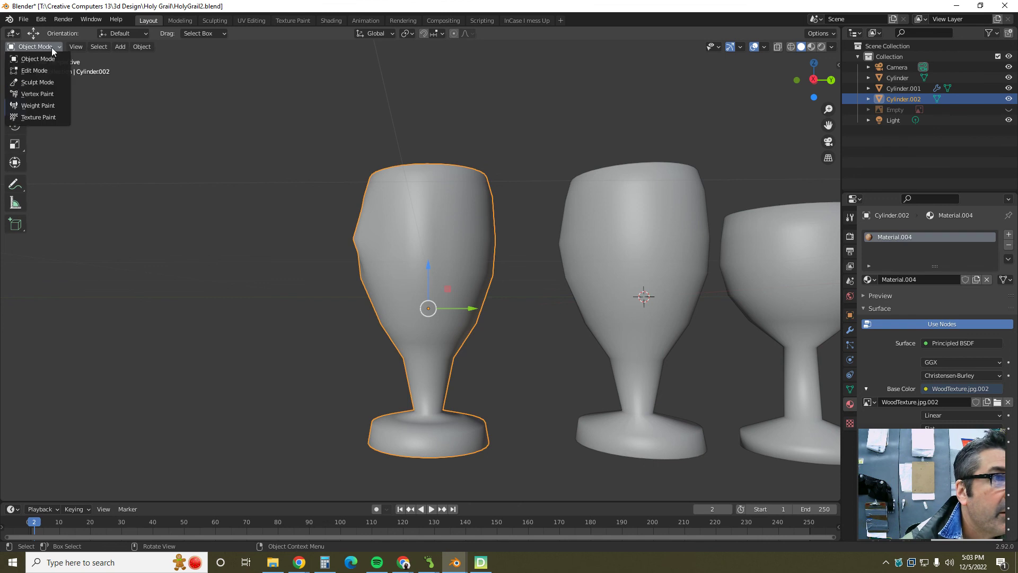
click(45, 81)
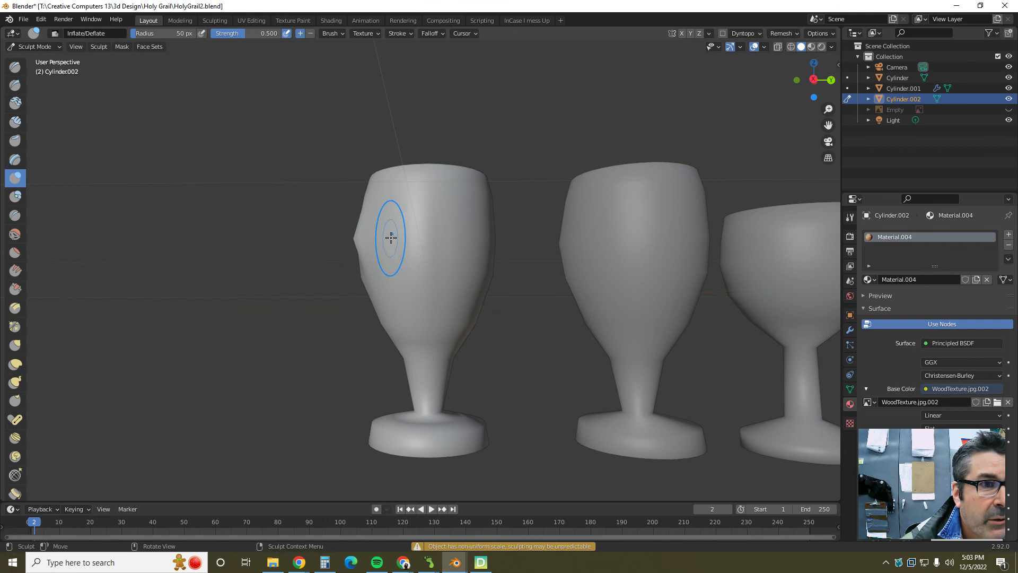
click(48, 47)
click(34, 70)
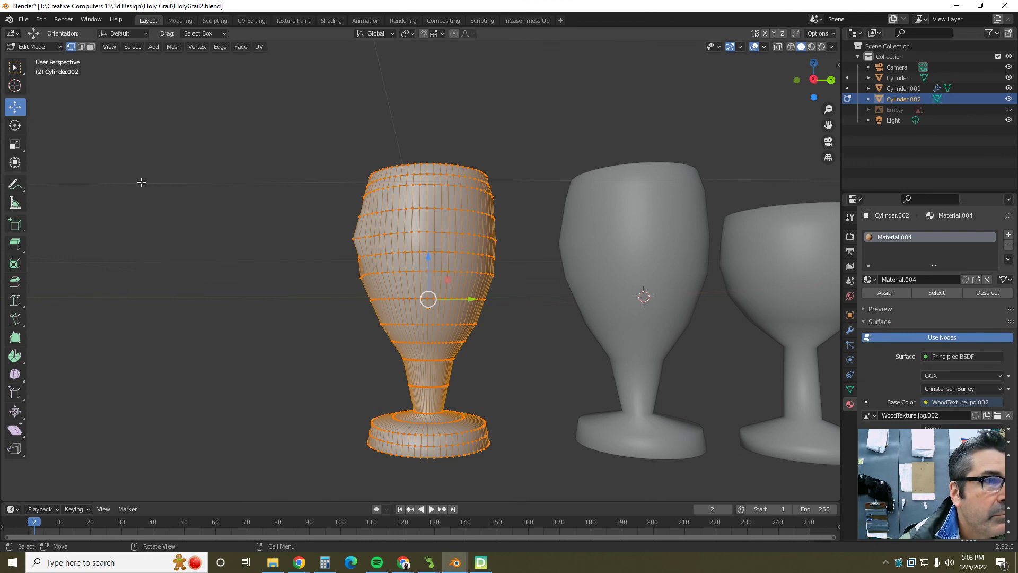
click(27, 47)
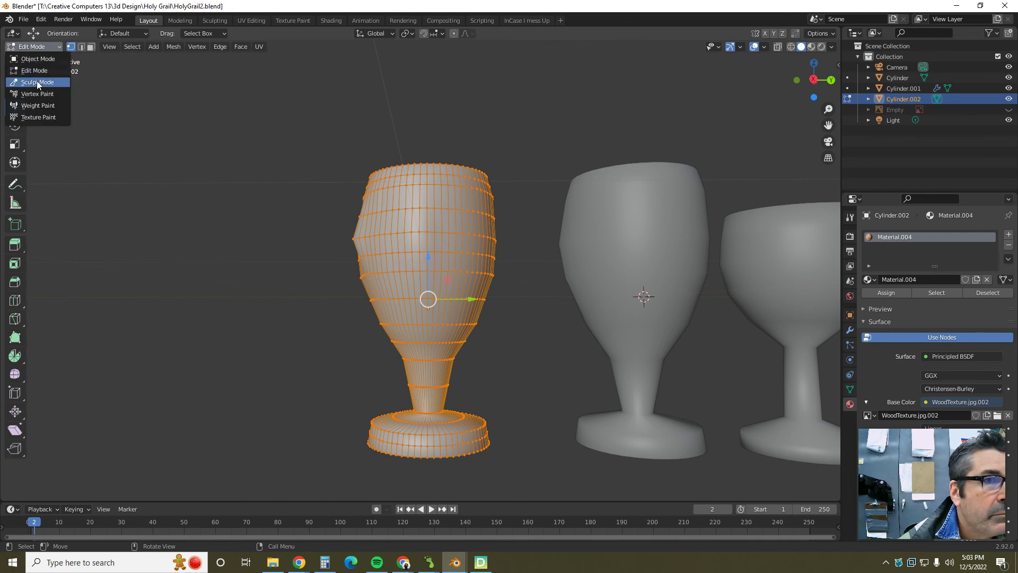
click(37, 81)
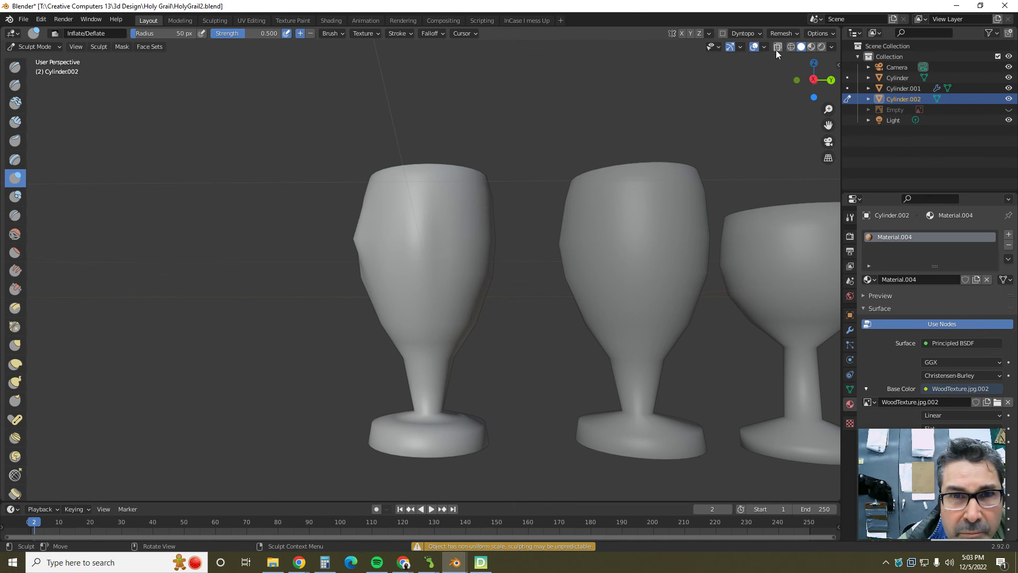
click(789, 47)
mouse_move(352, 248)
mouse_down()
mouse_move(370, 250)
mouse_move(363, 227)
mouse_move(366, 247)
mouse_move(377, 242)
mouse_move(374, 223)
mouse_up()
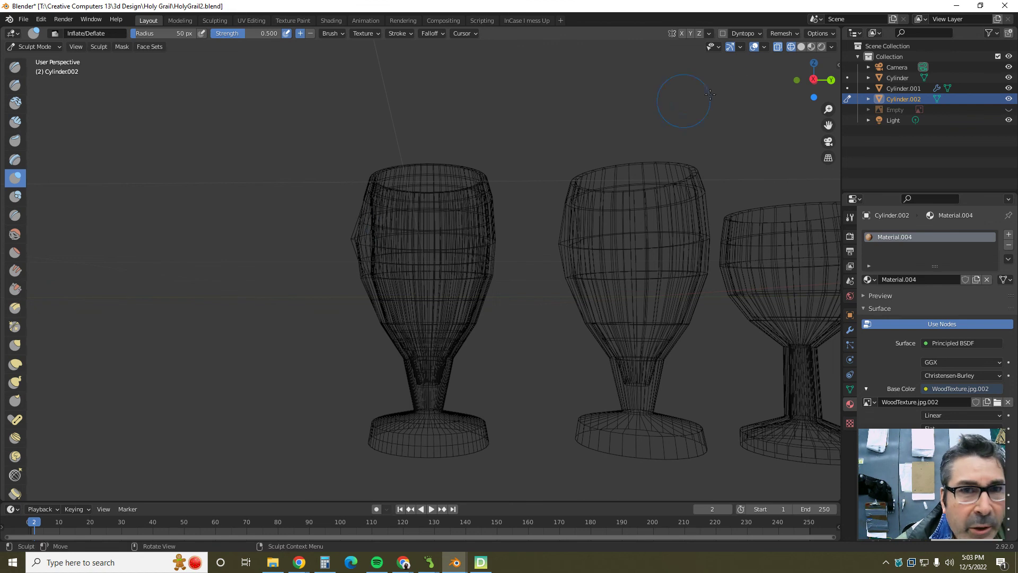
Switch to Material Preview shading and inflate two areas of the left goblet
click(812, 46)
mouse_move(365, 259)
mouse_down()
mouse_move(389, 265)
mouse_move(367, 261)
mouse_move(425, 224)
mouse_move(485, 276)
mouse_move(487, 236)
mouse_move(468, 309)
mouse_up()
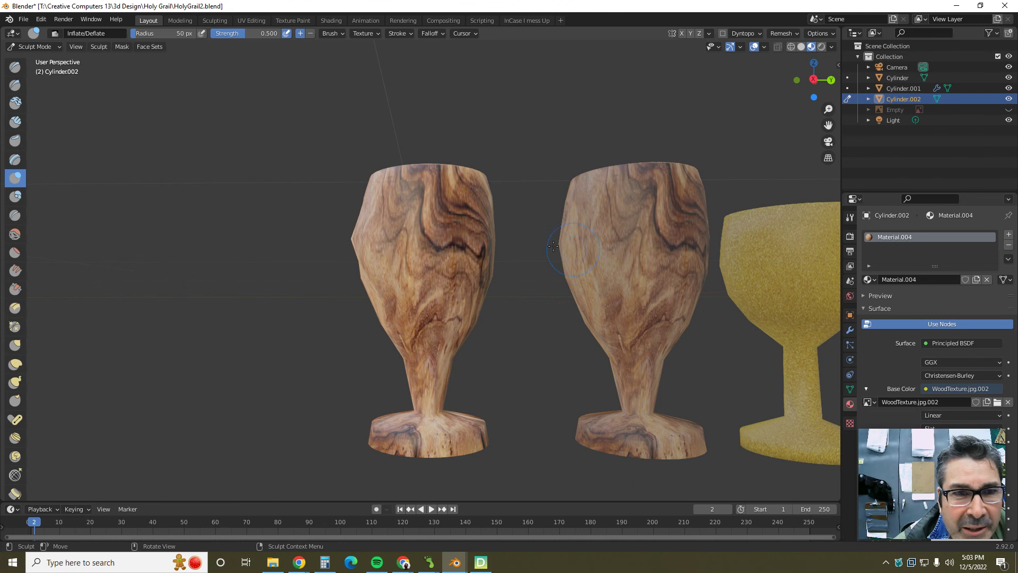
mouse_move(475, 208)
mouse_down()
mouse_move(495, 181)
mouse_move(475, 217)
mouse_up()
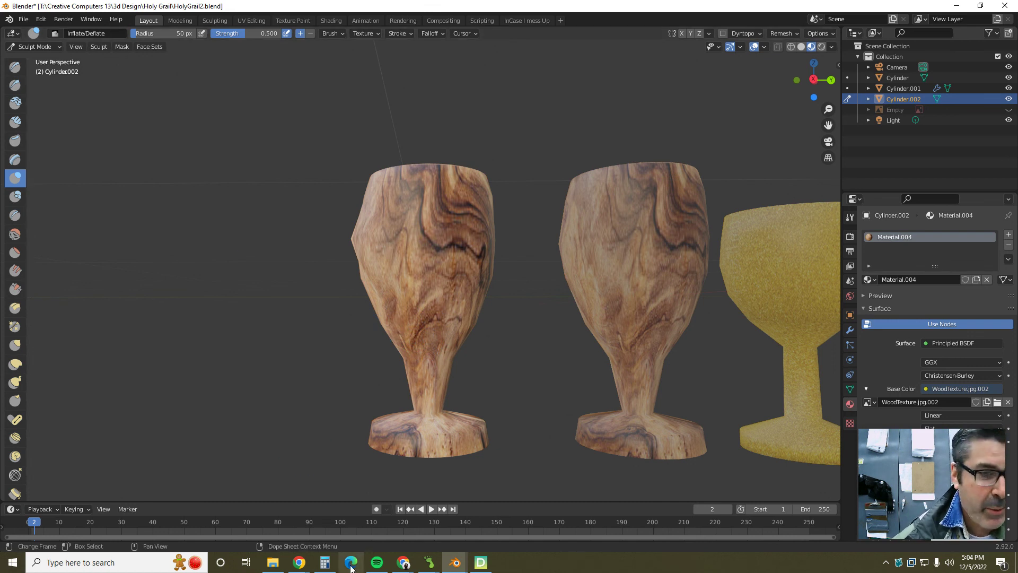
Bring up the Holy Grail in Blender slideshow and advance past the Lesson 3 End slide
mouse_move(404, 564)
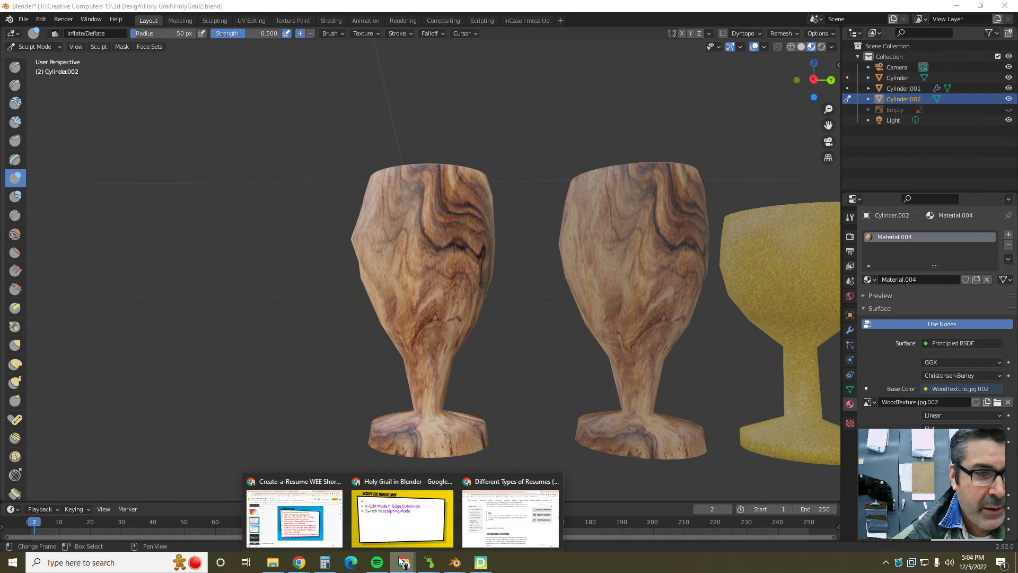
click(392, 544)
click(388, 428)
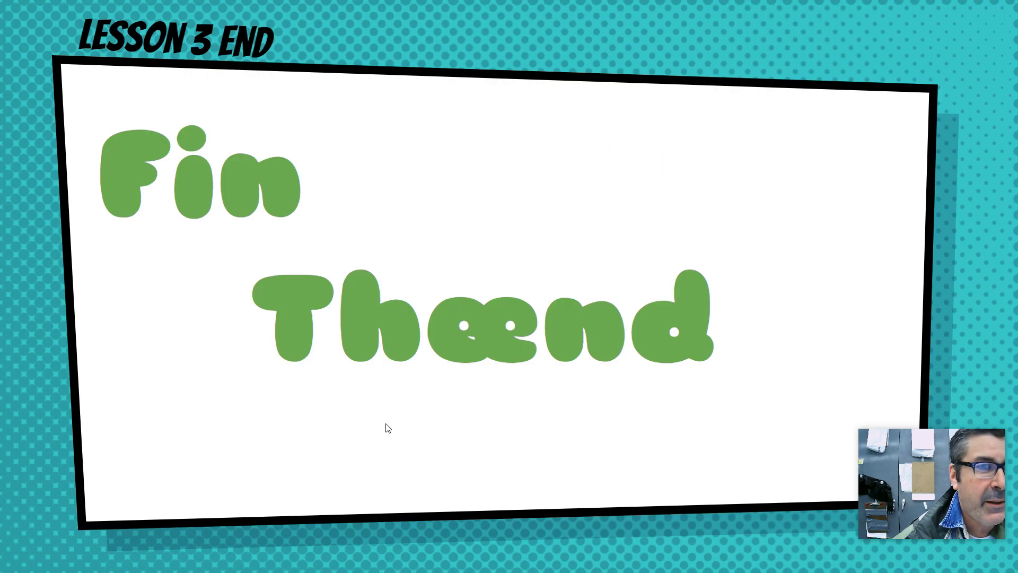
click(388, 428)
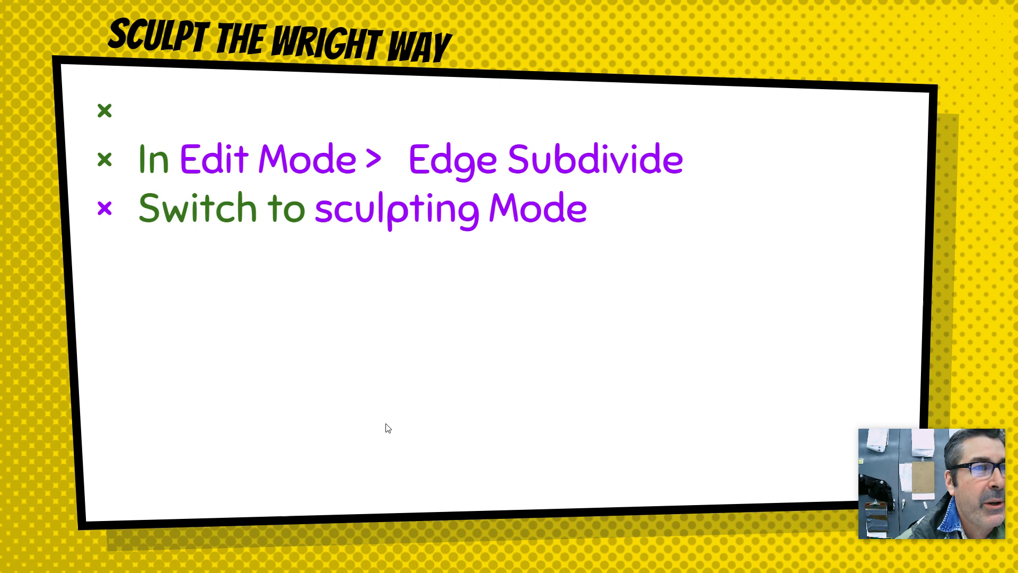